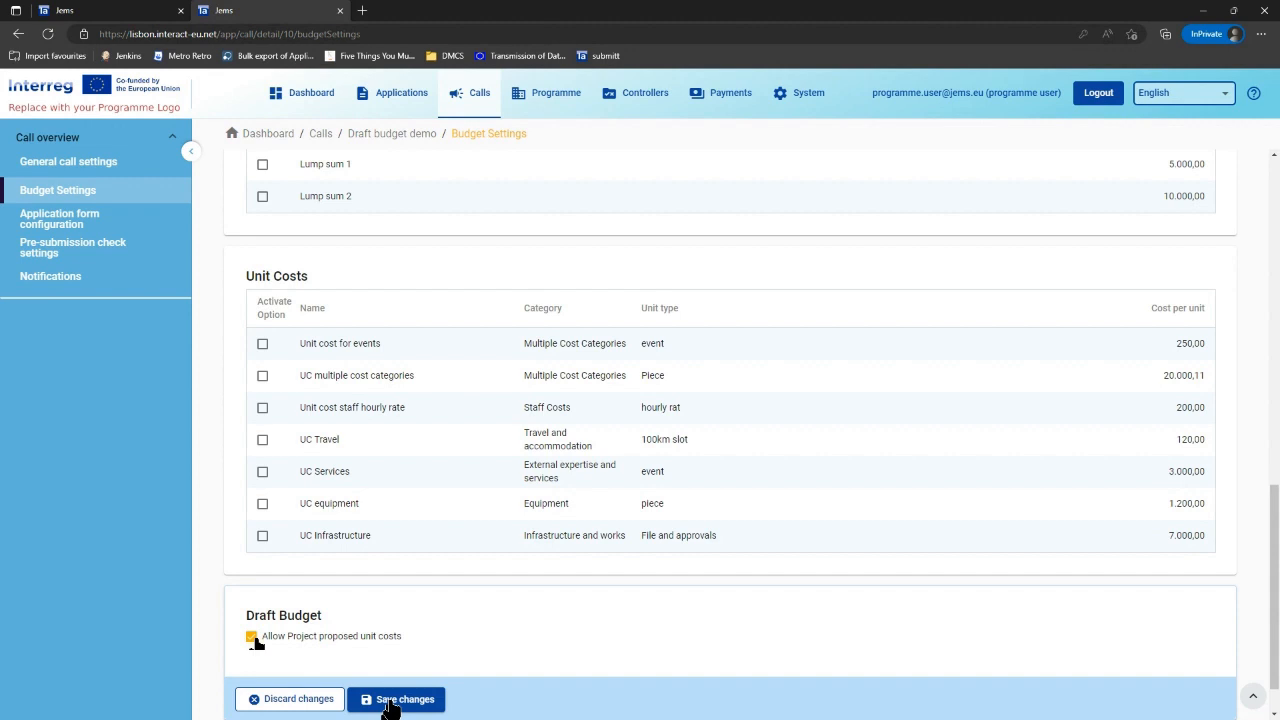
Open the small demo project application from the applications list and show the budget of its lead partner
{"action": "left_click", "coordinate": [103, 16]}
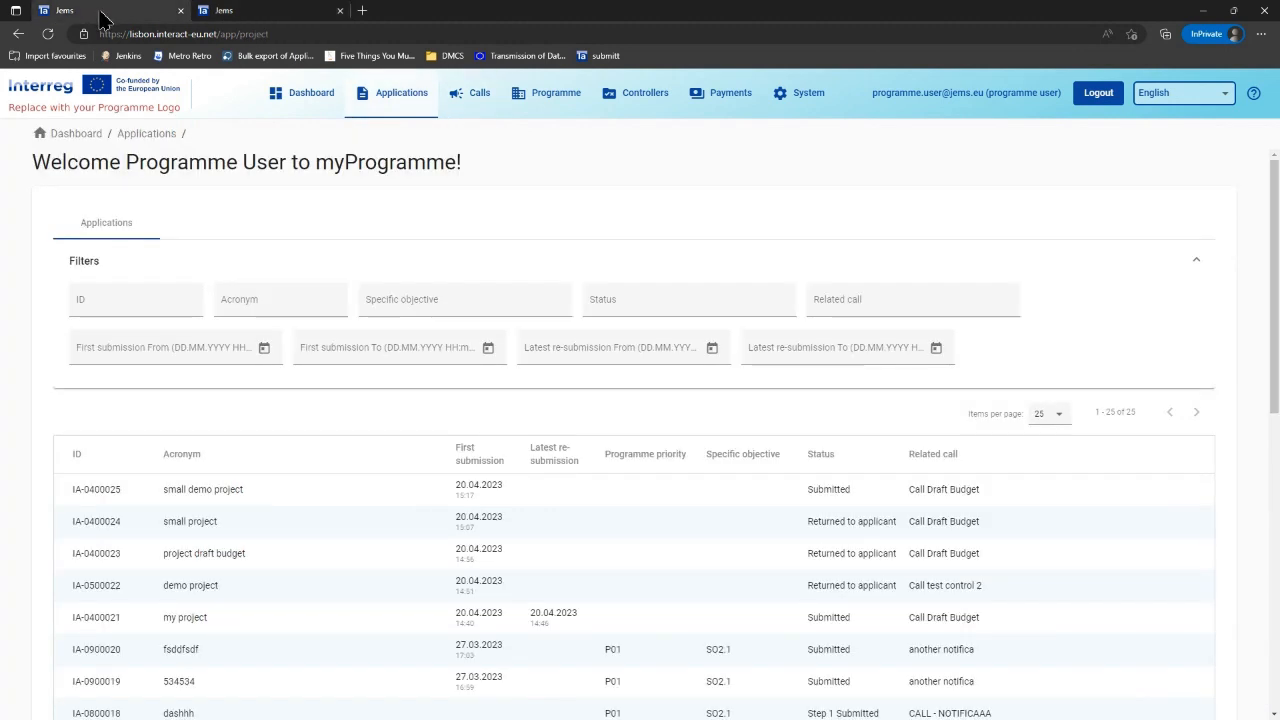
{"action": "left_click", "coordinate": [195, 497]}
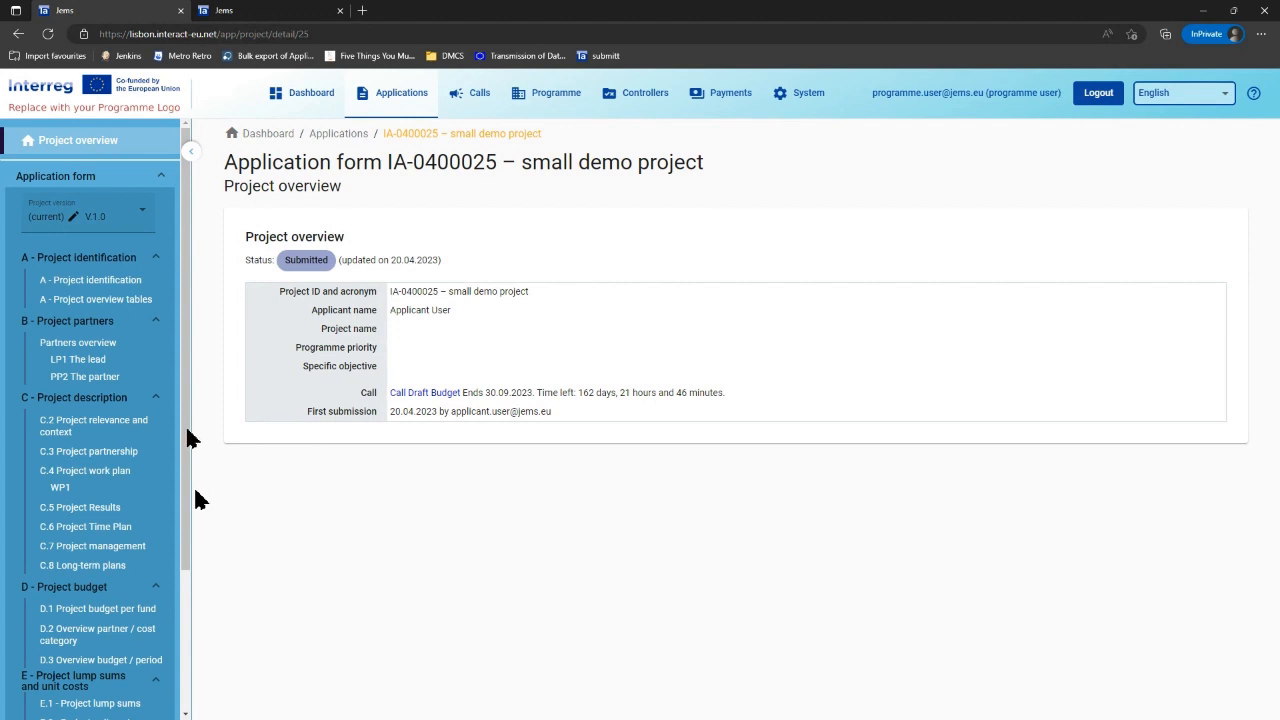
{"action": "left_click", "coordinate": [88, 362]}
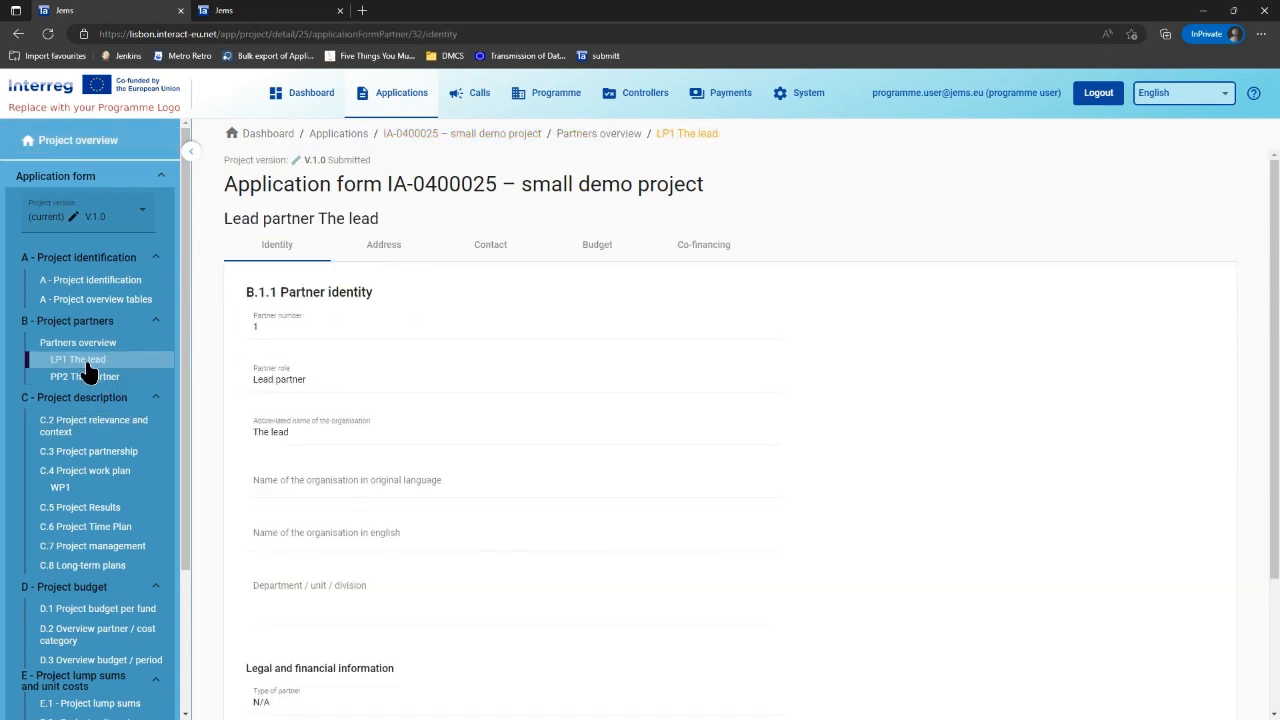
{"action": "left_click", "coordinate": [596, 252]}
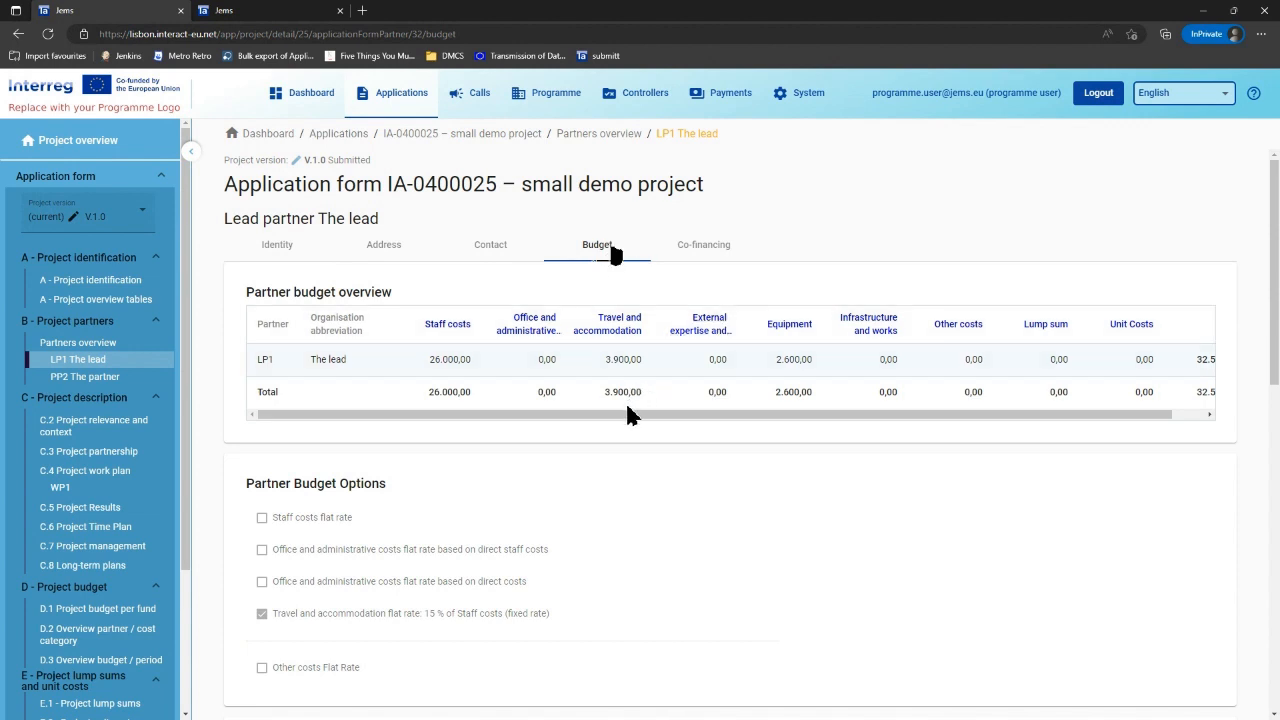
Examine the lead partner's budget overview, budget options and individual cost tables
{"action": "left_click_drag", "start_coordinate": [632, 414], "coordinate": [860, 430]}
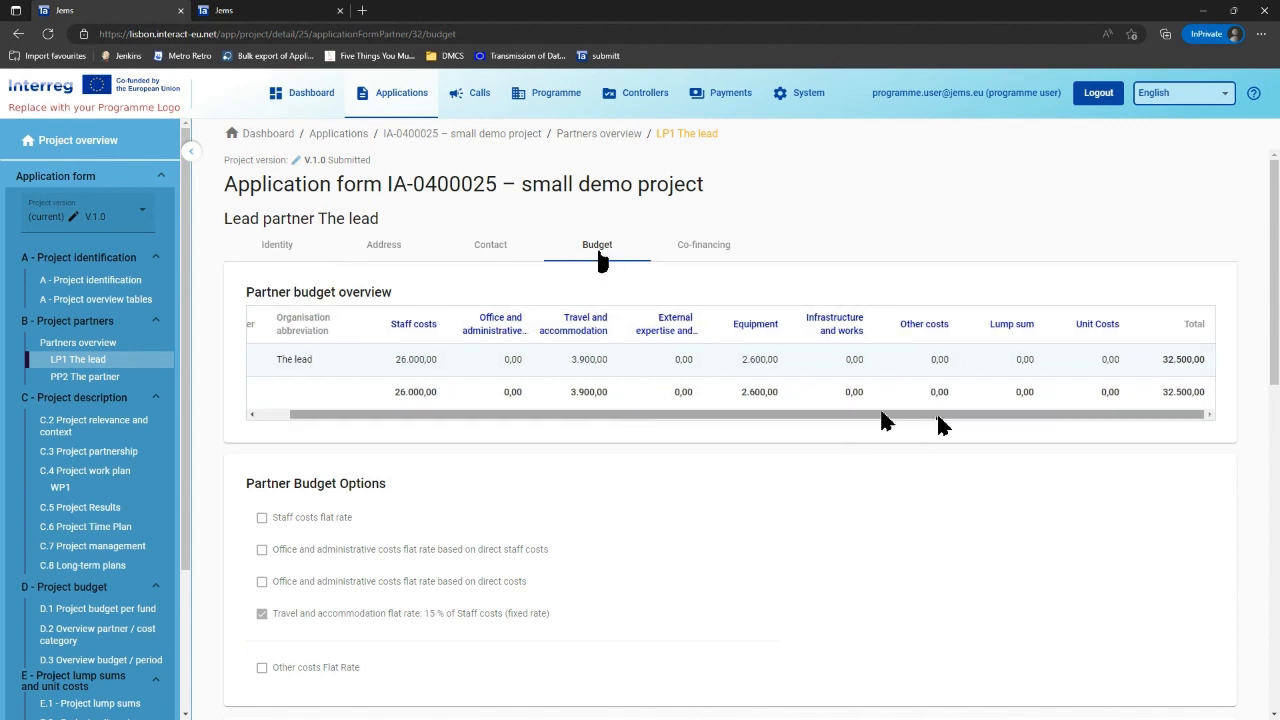
{"action": "scroll", "coordinate": [678, 440], "scroll_direction": "down", "scroll_amount": 1}
{"action": "scroll", "coordinate": [680, 453], "scroll_direction": "down", "scroll_amount": 2}
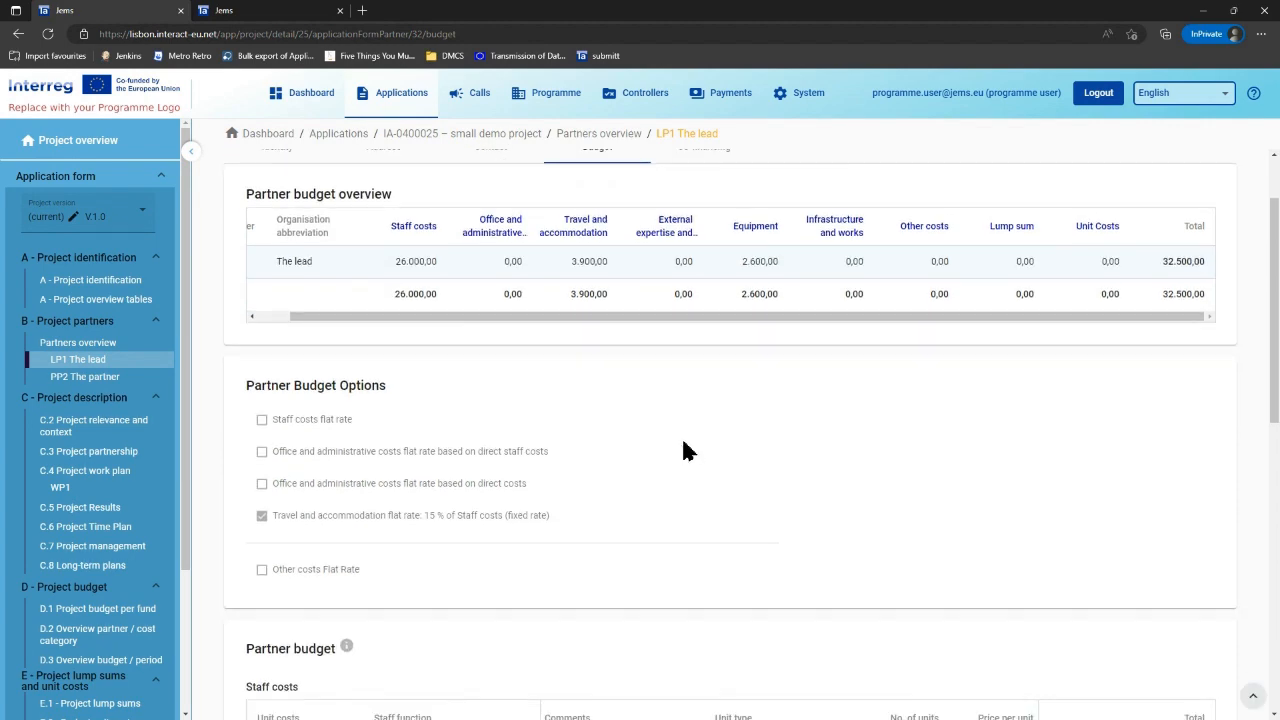
{"action": "scroll", "coordinate": [578, 530], "scroll_direction": "down", "scroll_amount": 5}
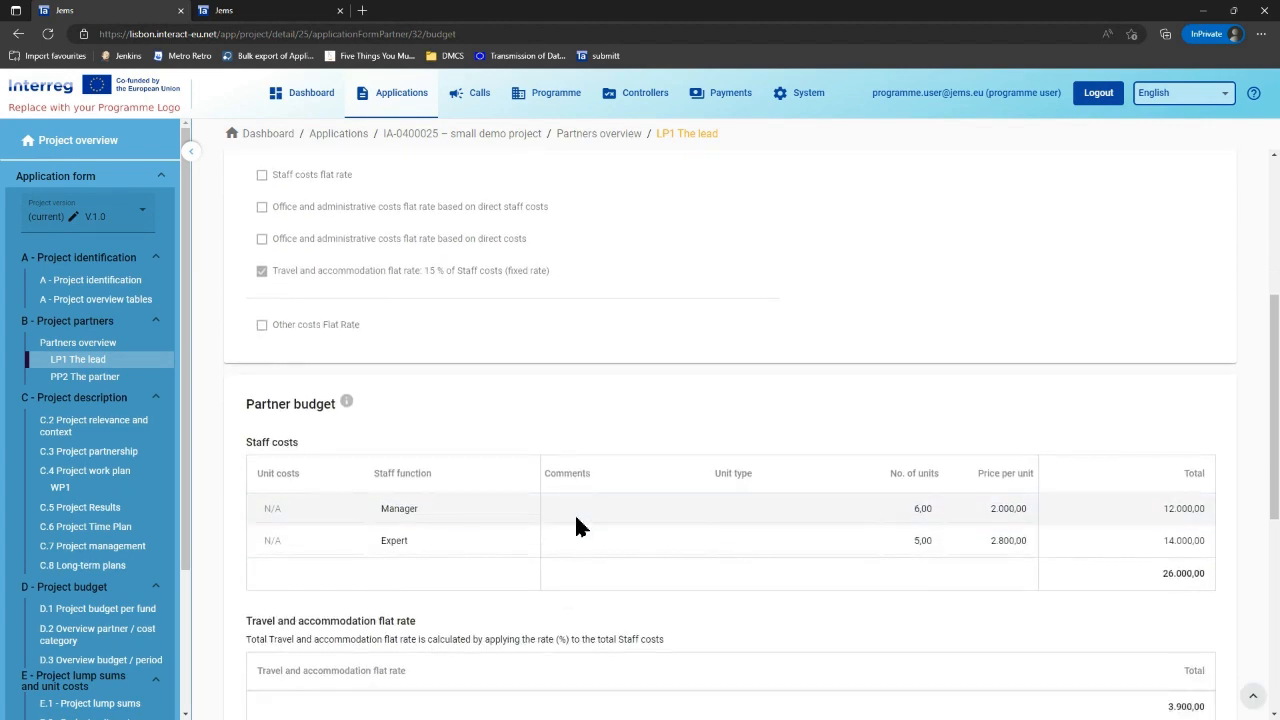
{"action": "scroll", "coordinate": [580, 528], "scroll_direction": "up", "scroll_amount": 5}
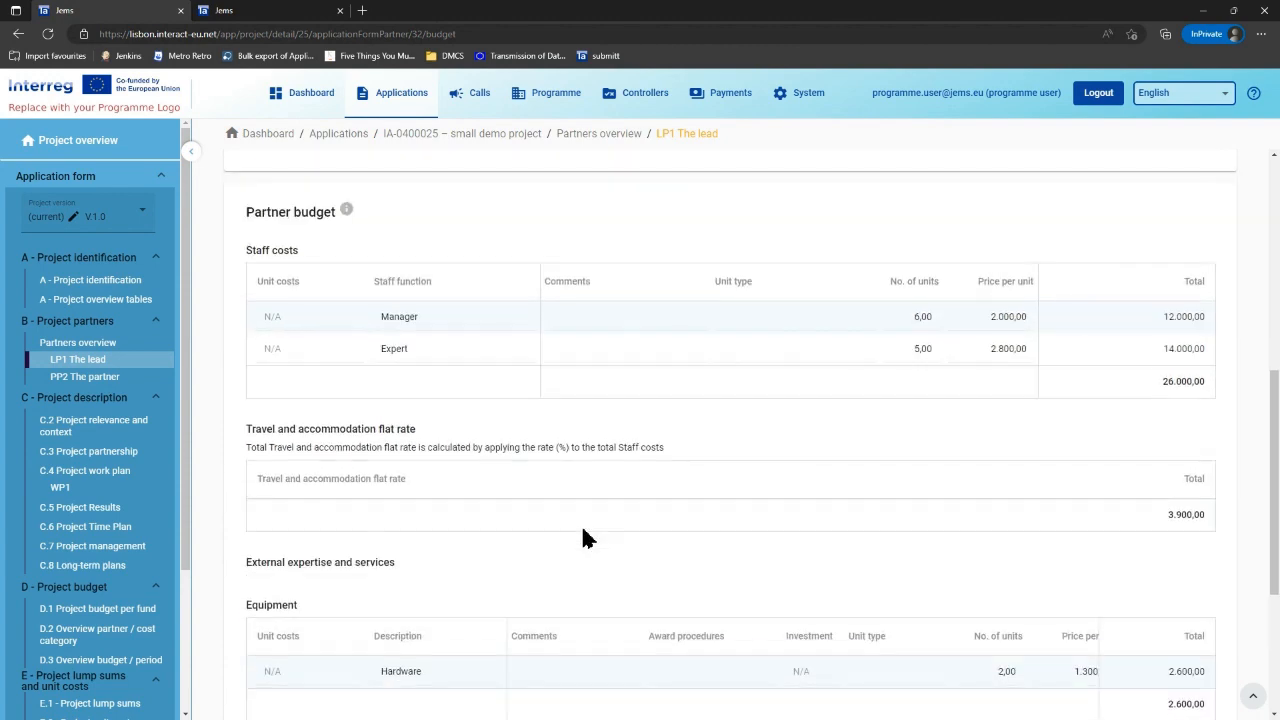
{"action": "scroll", "coordinate": [497, 441], "scroll_direction": "down", "scroll_amount": 7}
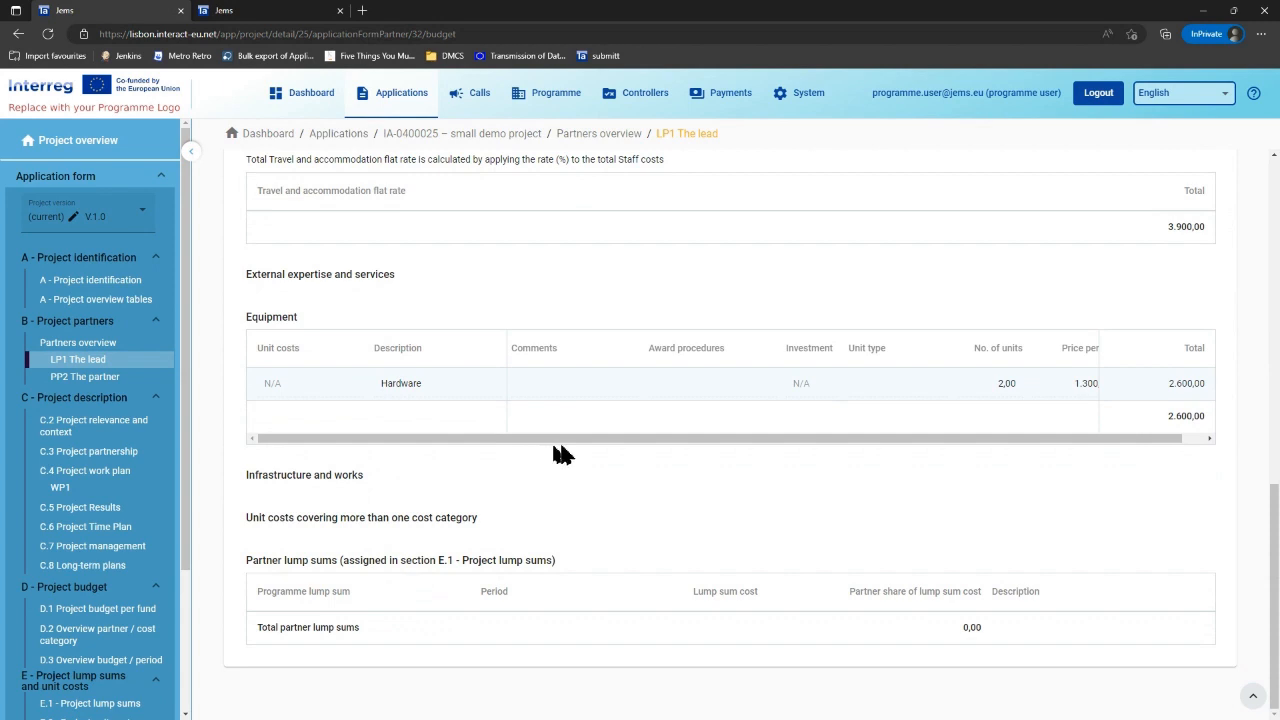
{"action": "scroll", "coordinate": [586, 446], "scroll_direction": "up", "scroll_amount": 8}
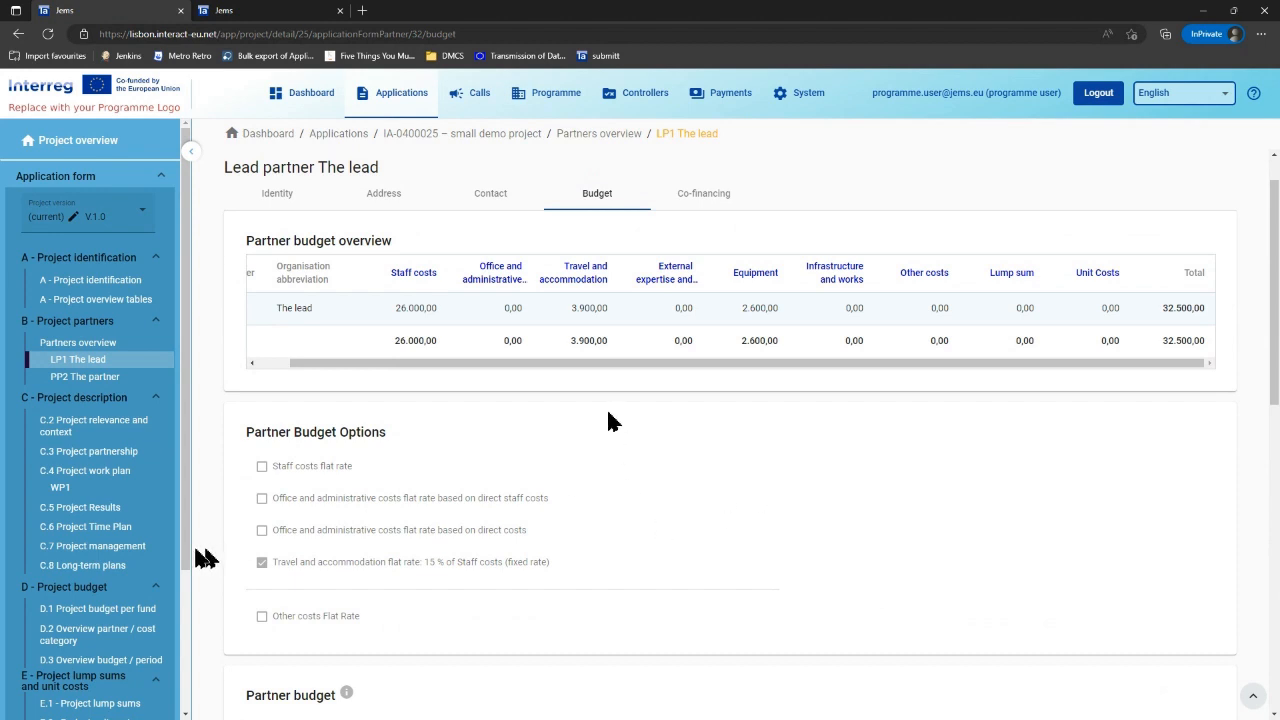
Return the application to the applicant from its assessment and decision section
{"action": "left_click_drag", "start_coordinate": [192, 556], "coordinate": [196, 712]}
{"action": "left_click", "coordinate": [88, 616]}
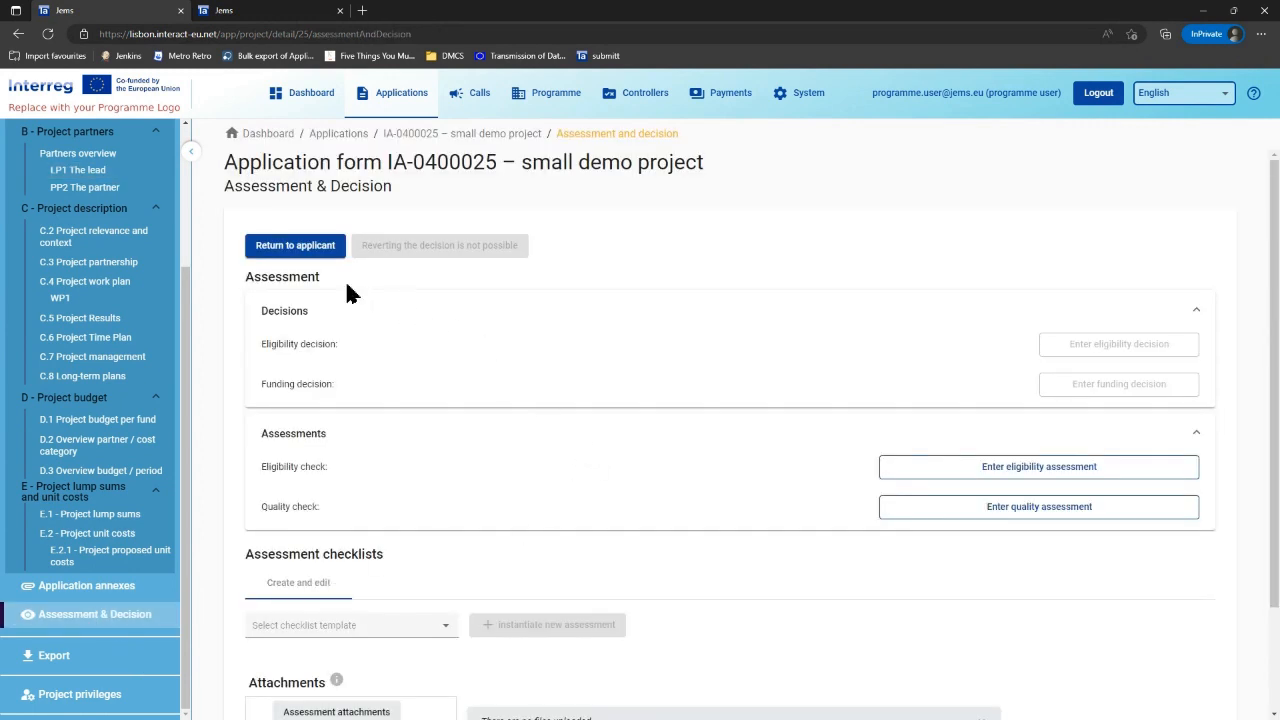
{"action": "left_click", "coordinate": [295, 245]}
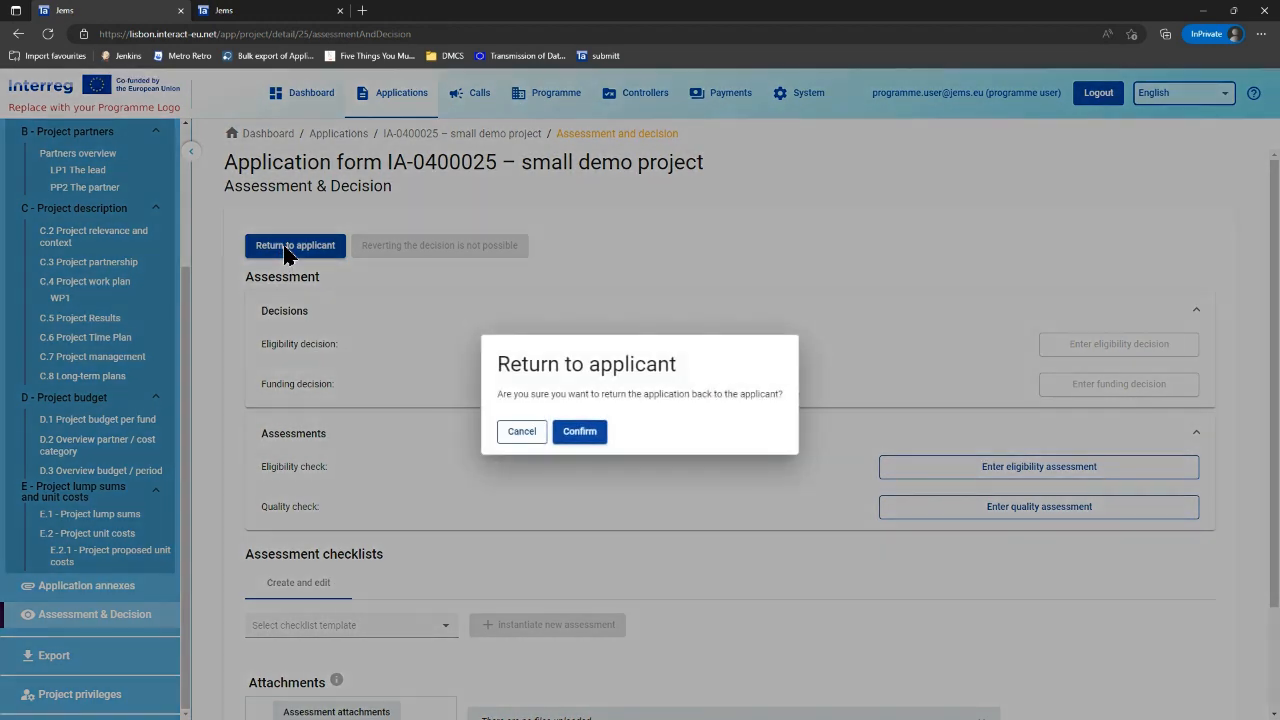
{"action": "left_click", "coordinate": [582, 435]}
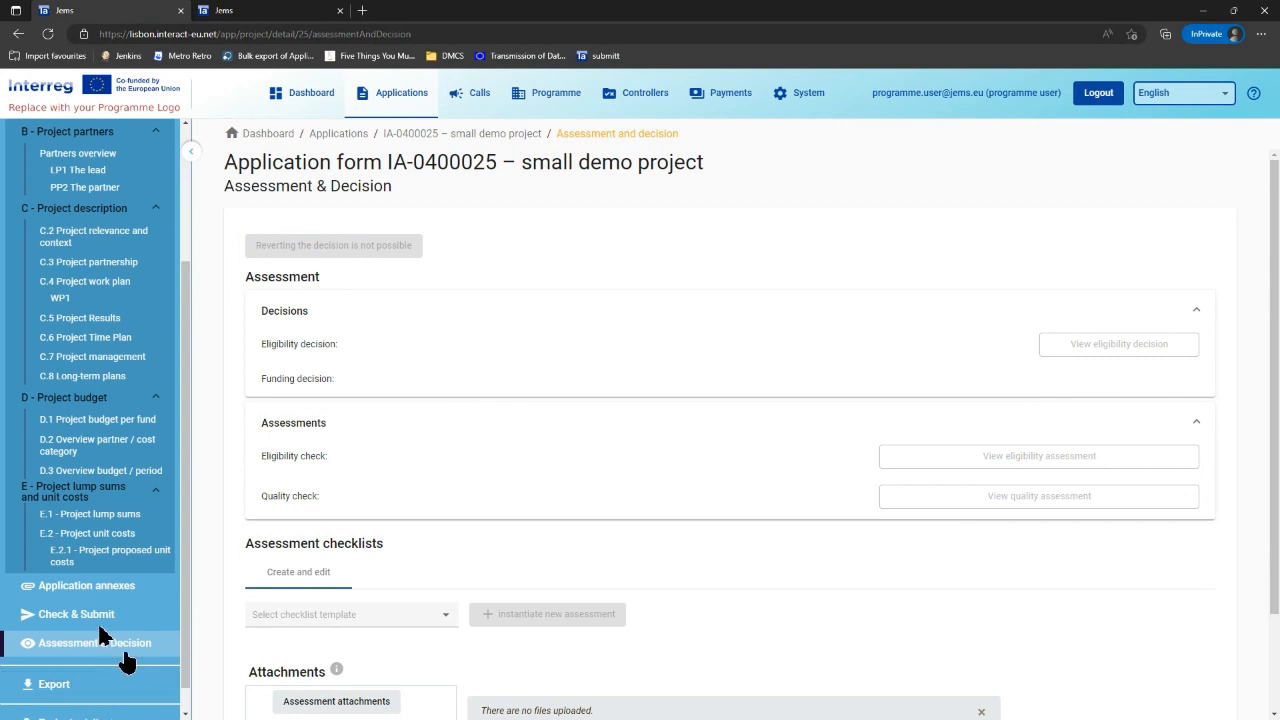
Add an application form user "programm" with edit rights in the project privileges, and discard the changes
{"action": "scroll", "coordinate": [105, 645], "scroll_direction": "down", "scroll_amount": 1}
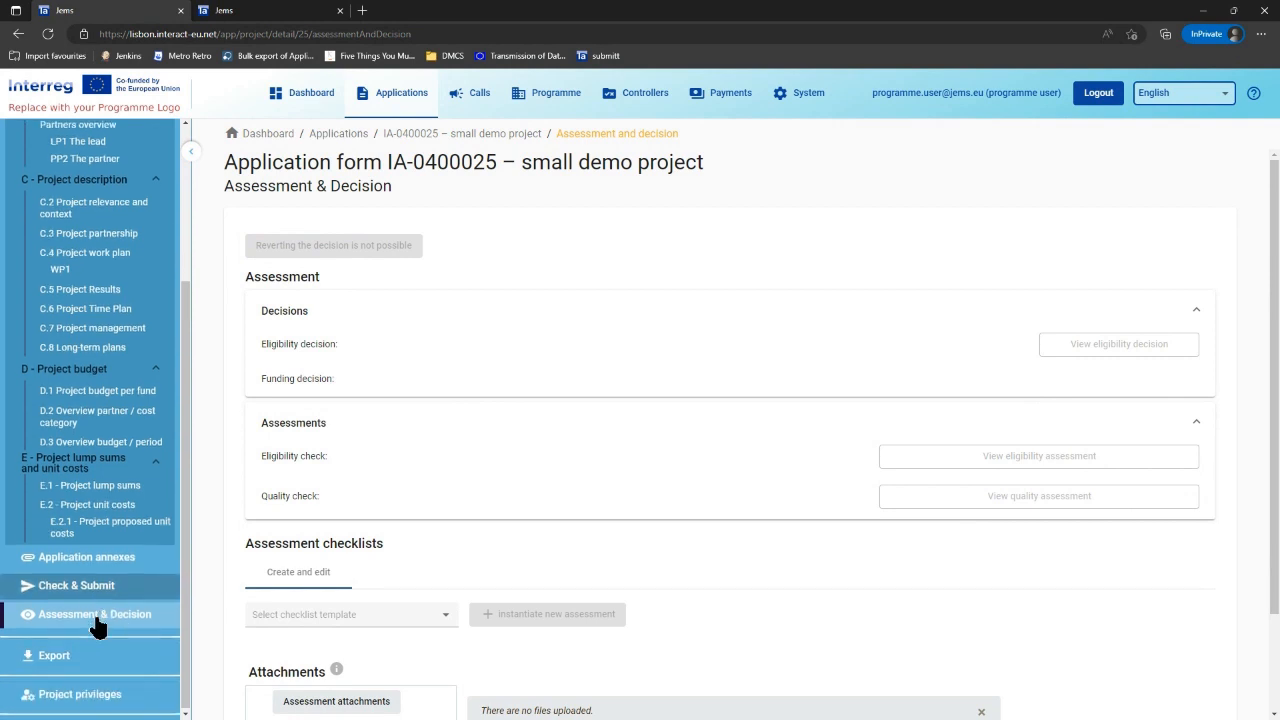
{"action": "left_click", "coordinate": [110, 700]}
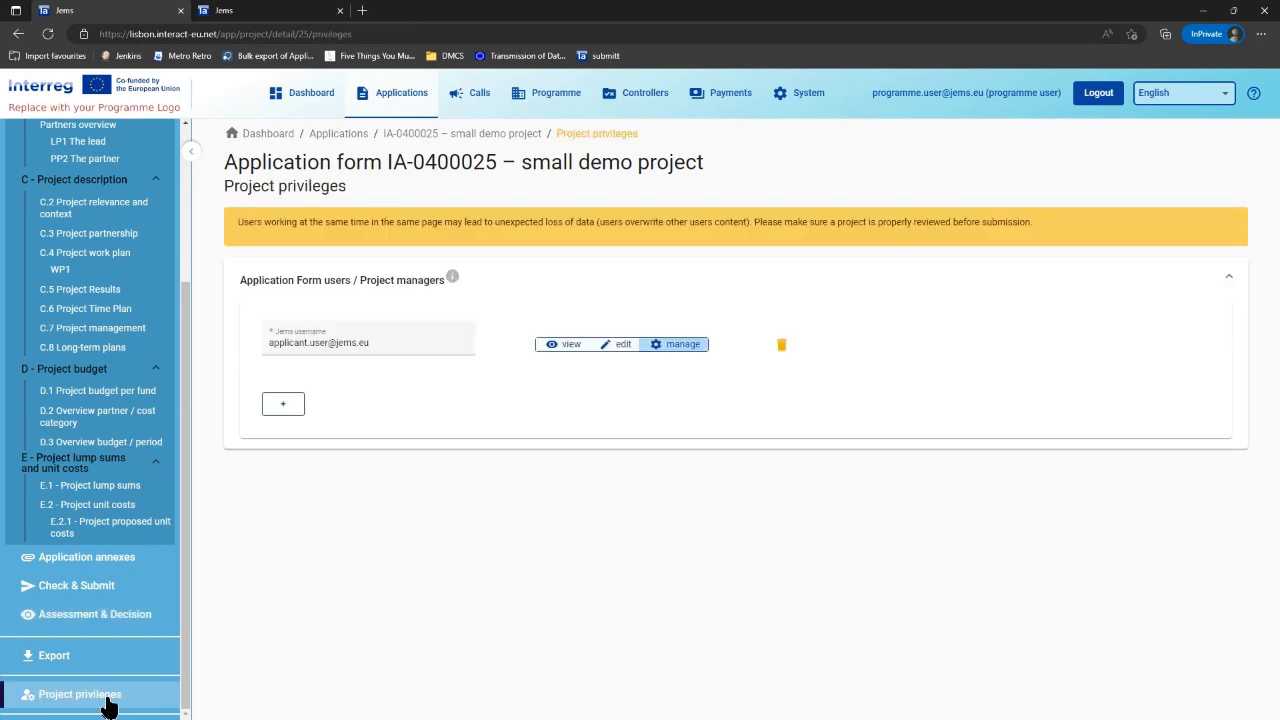
{"action": "left_click", "coordinate": [270, 410]}
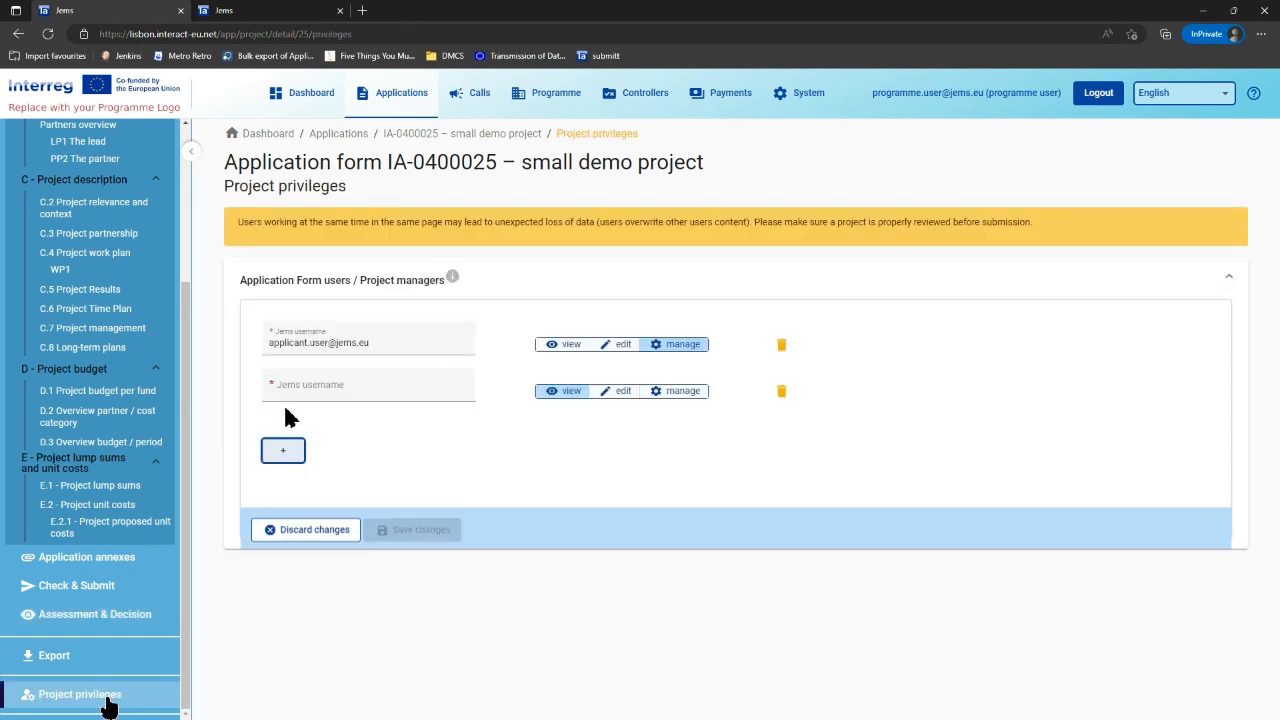
{"action": "left_click", "coordinate": [335, 389]}
{"action": "type", "text": "programm"}
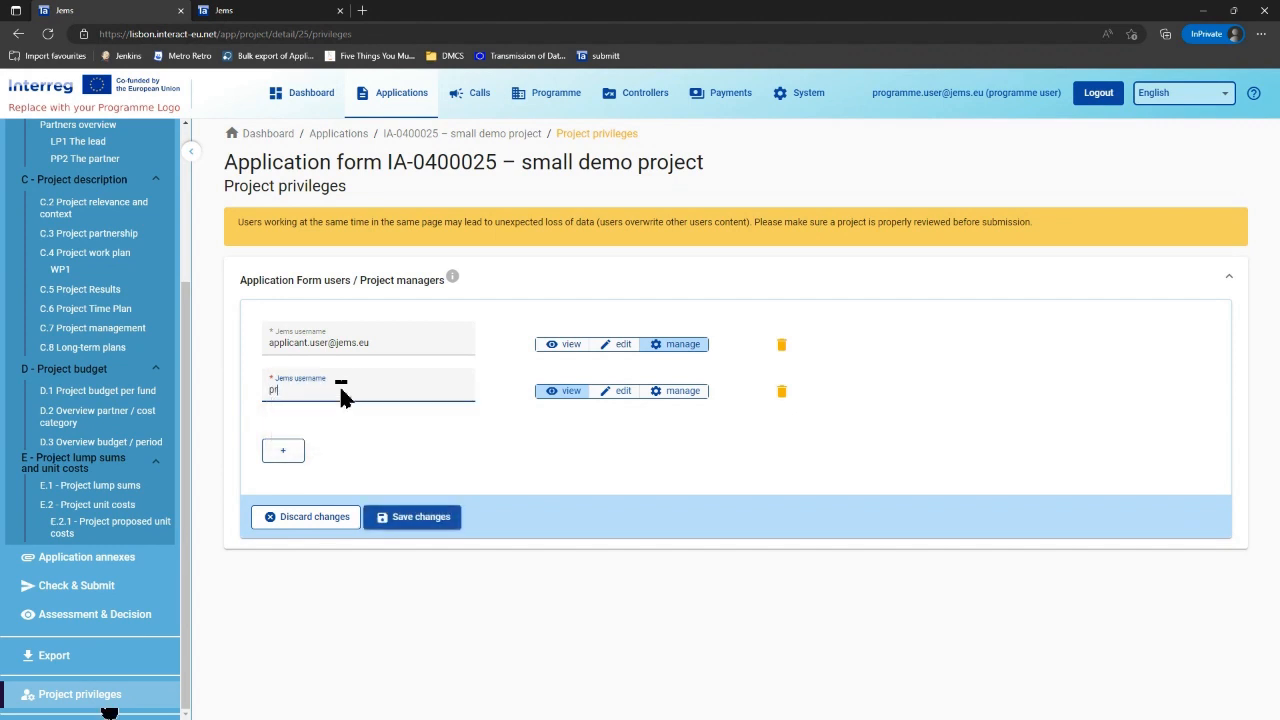
{"action": "left_click", "coordinate": [622, 393]}
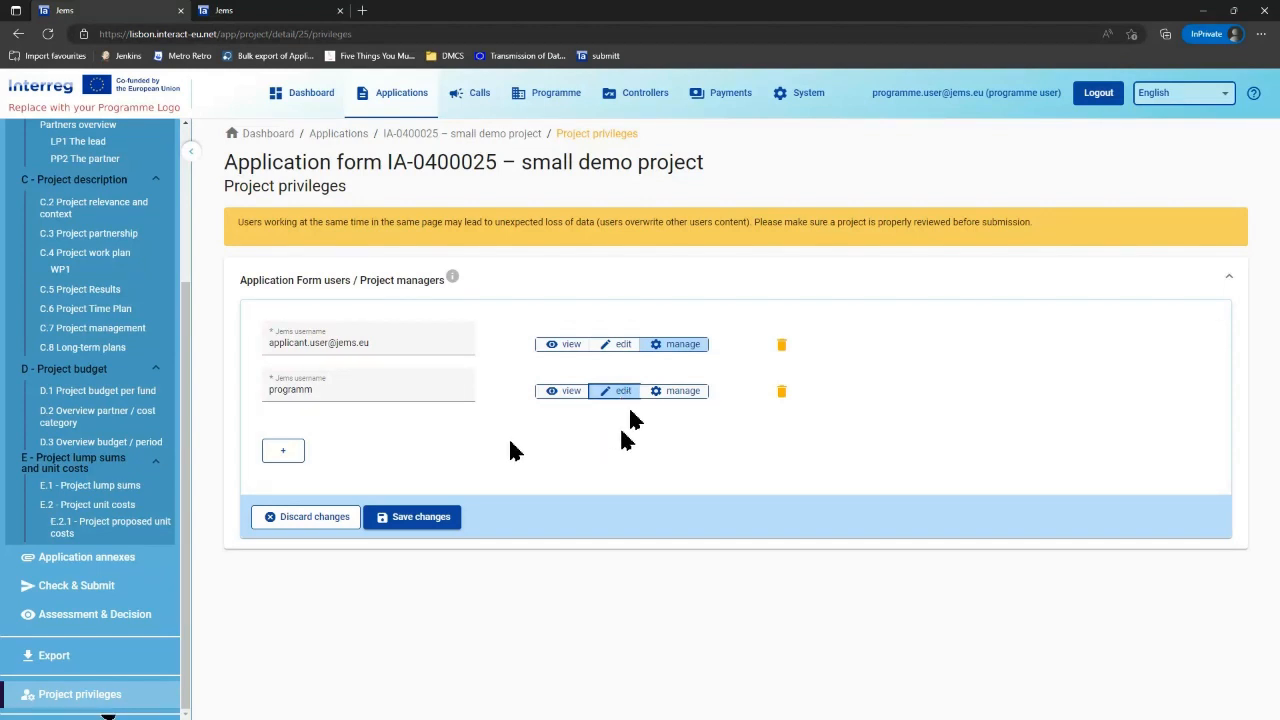
{"action": "left_click", "coordinate": [358, 516]}
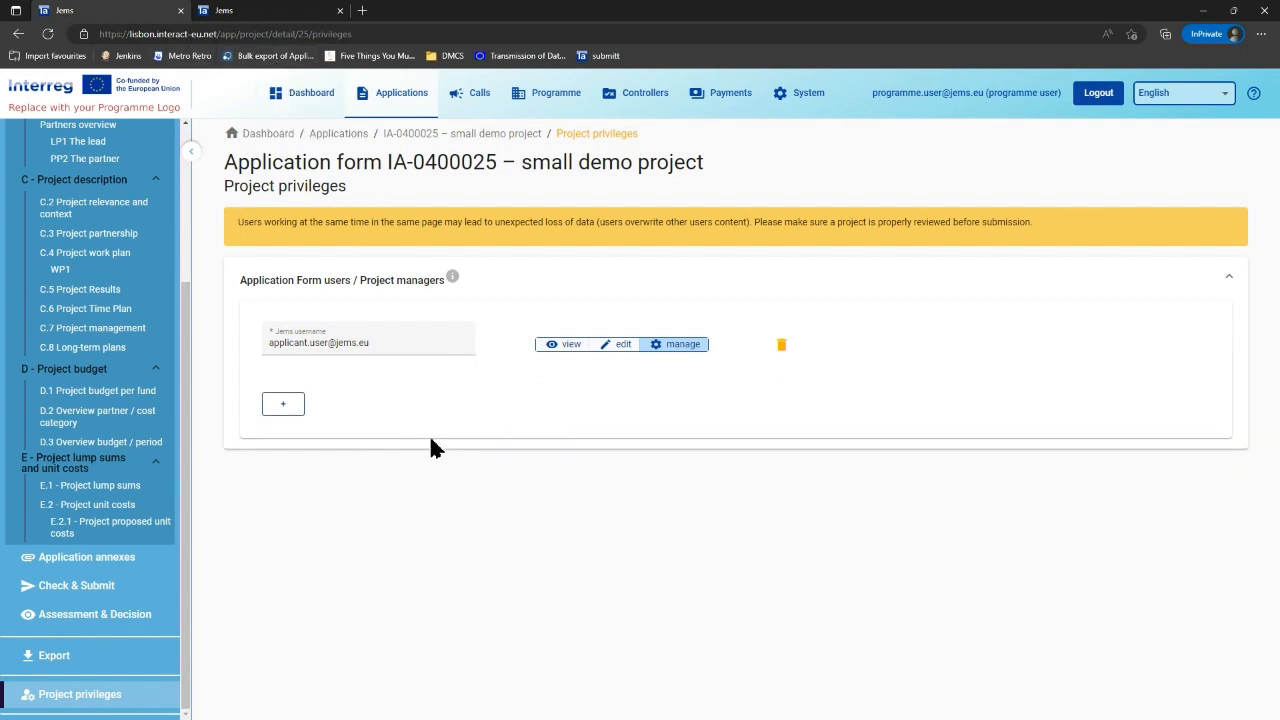
Switch to the applicant's browser window and reload the small demo project overview
{"action": "key", "text": "alt+Tab"}
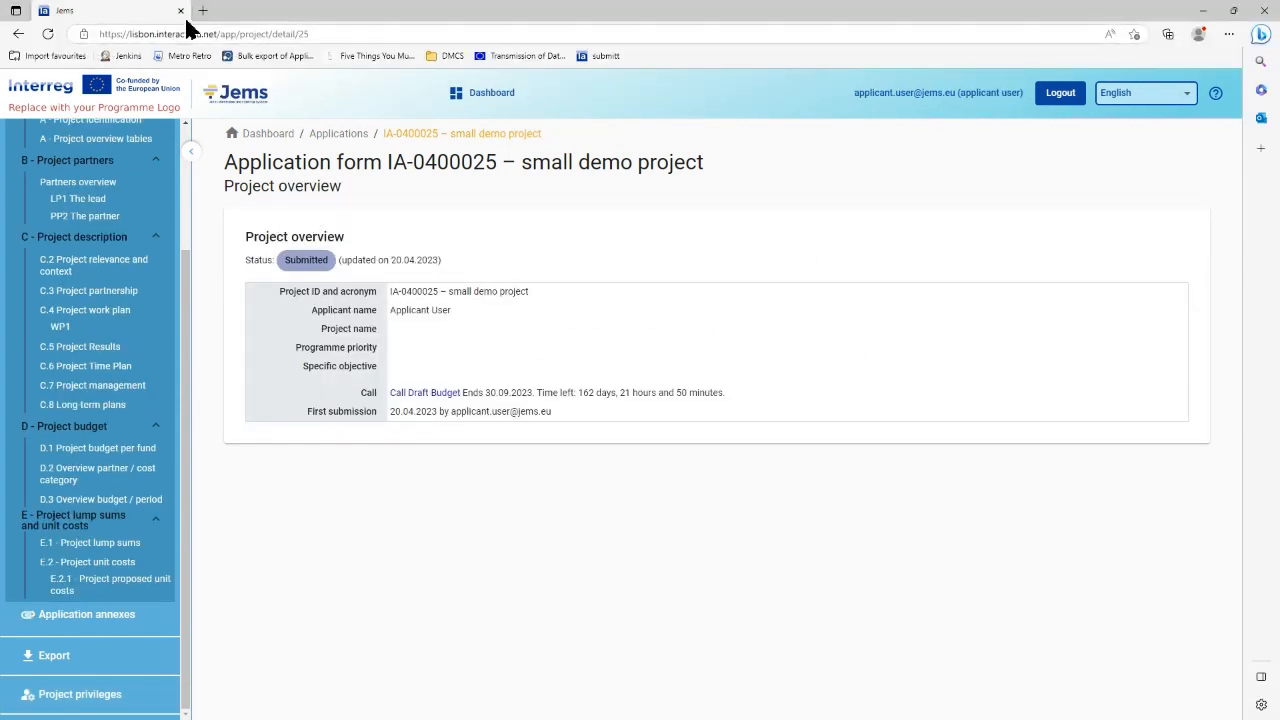
{"action": "left_click", "coordinate": [47, 34]}
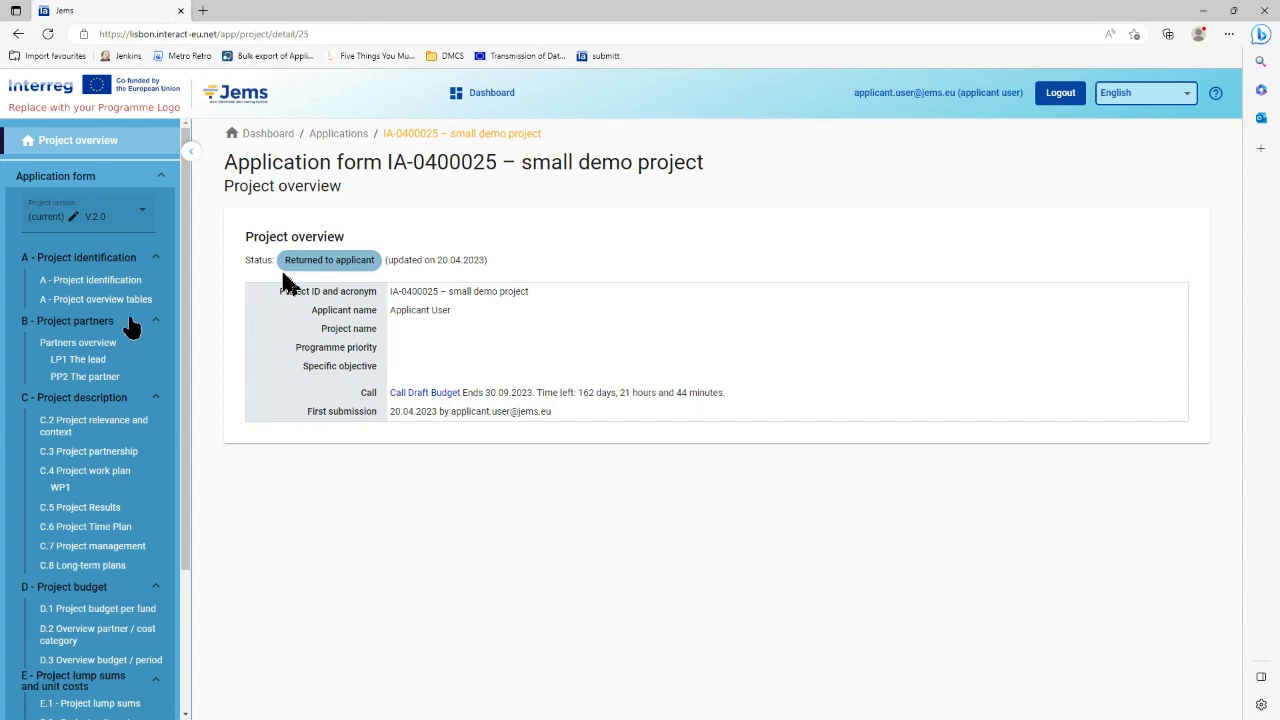
Create a project proposed unit cost in section E.2.1 named "my project" with a cost per unit of 32.500,00 Euro
{"action": "scroll", "coordinate": [110, 405], "scroll_direction": "down", "scroll_amount": 1}
{"action": "scroll", "coordinate": [113, 405], "scroll_direction": "down", "scroll_amount": 1}
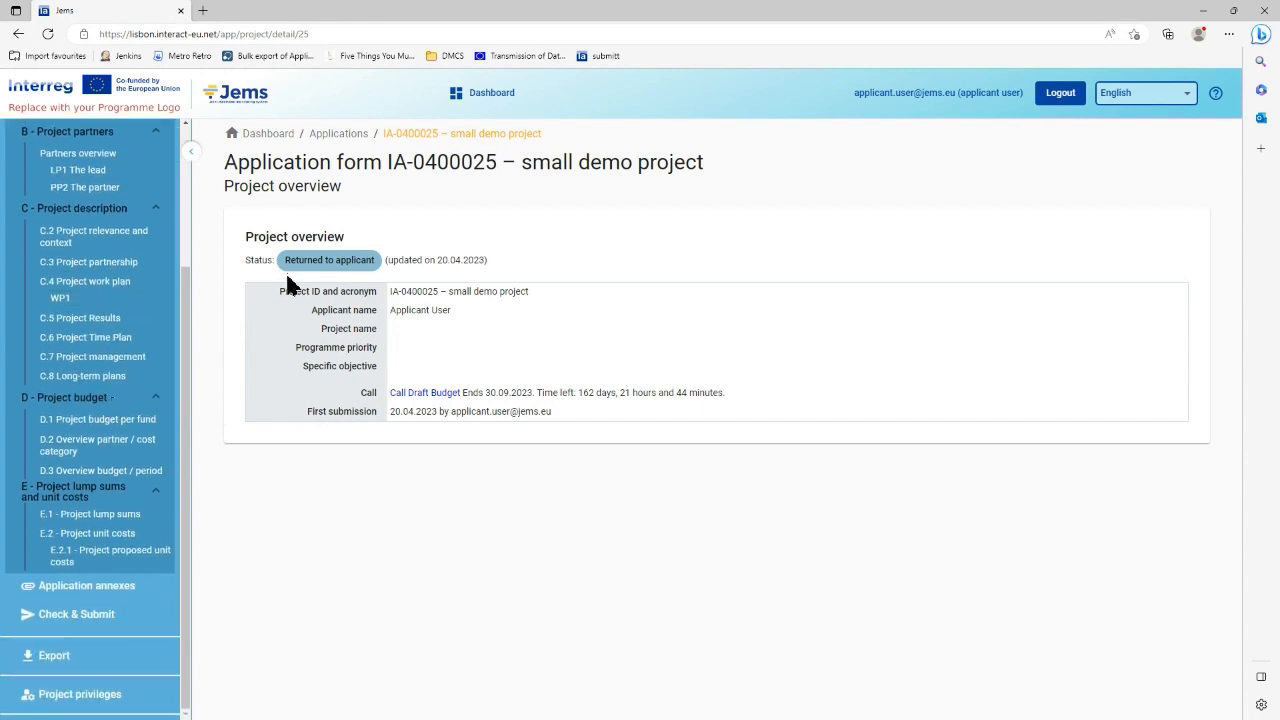
{"action": "left_click", "coordinate": [100, 562]}
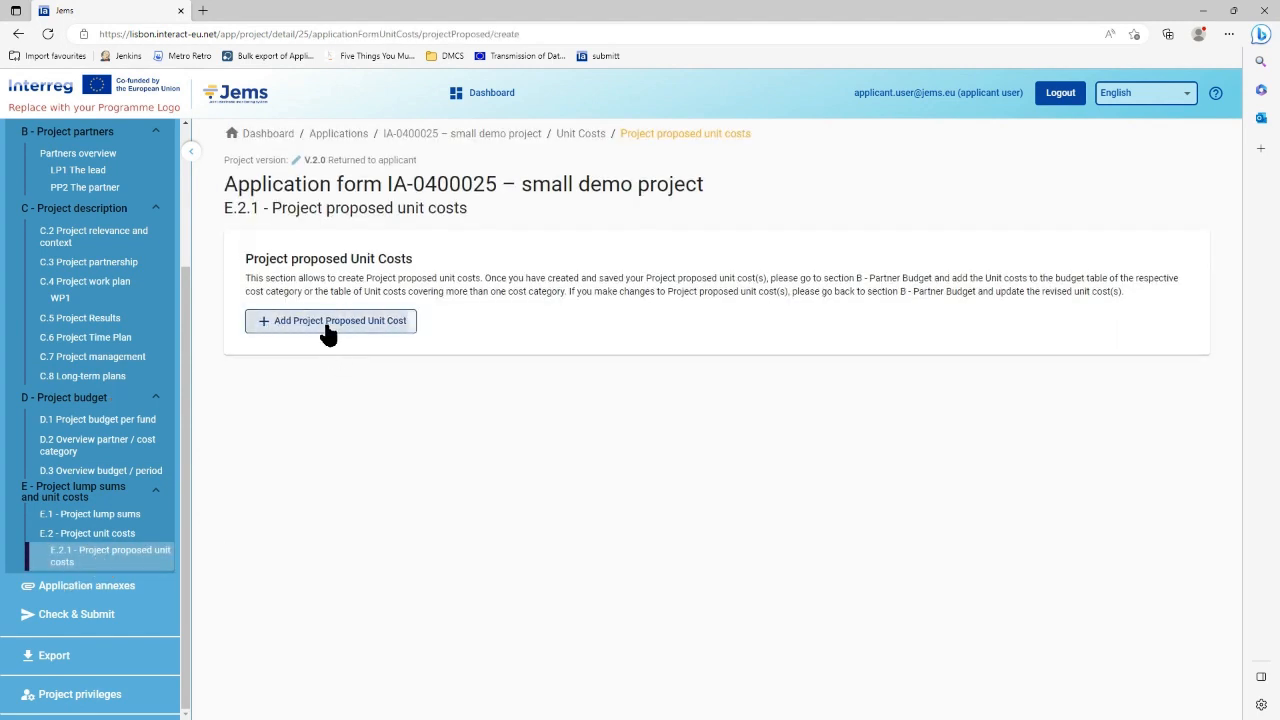
{"action": "left_click", "coordinate": [328, 336]}
{"action": "left_click", "coordinate": [361, 304]}
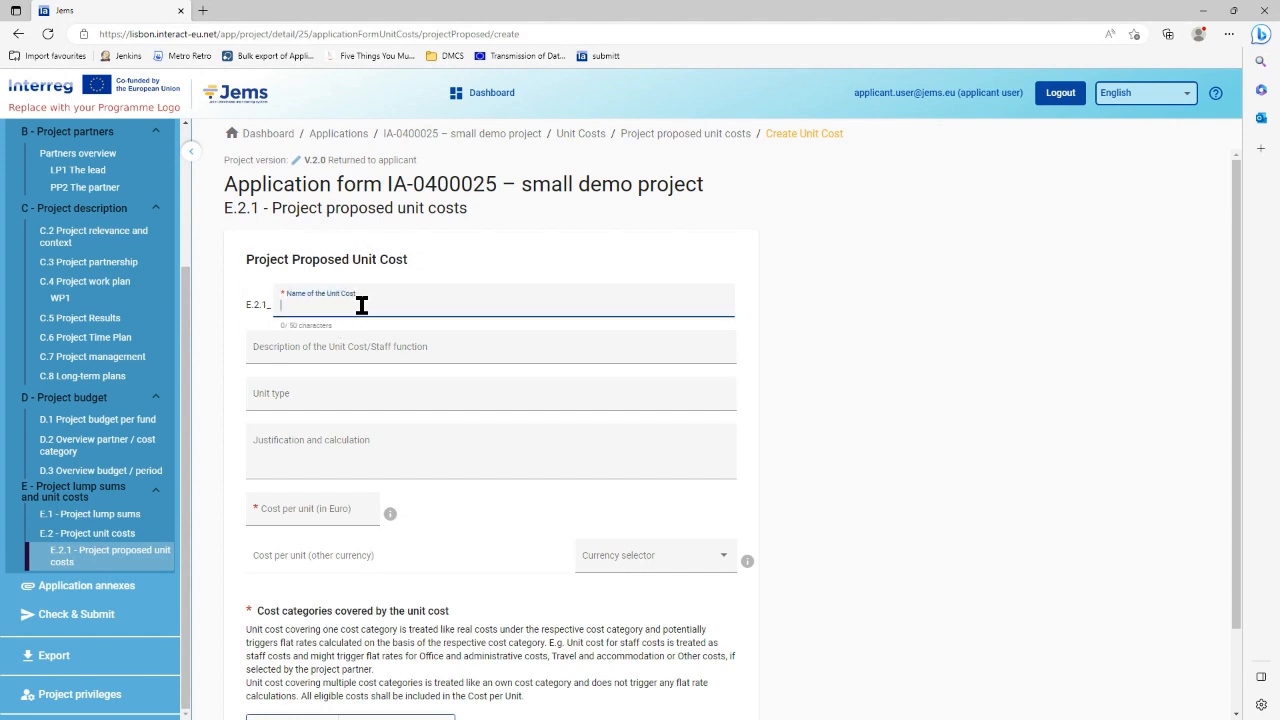
{"action": "type", "text": "my project"}
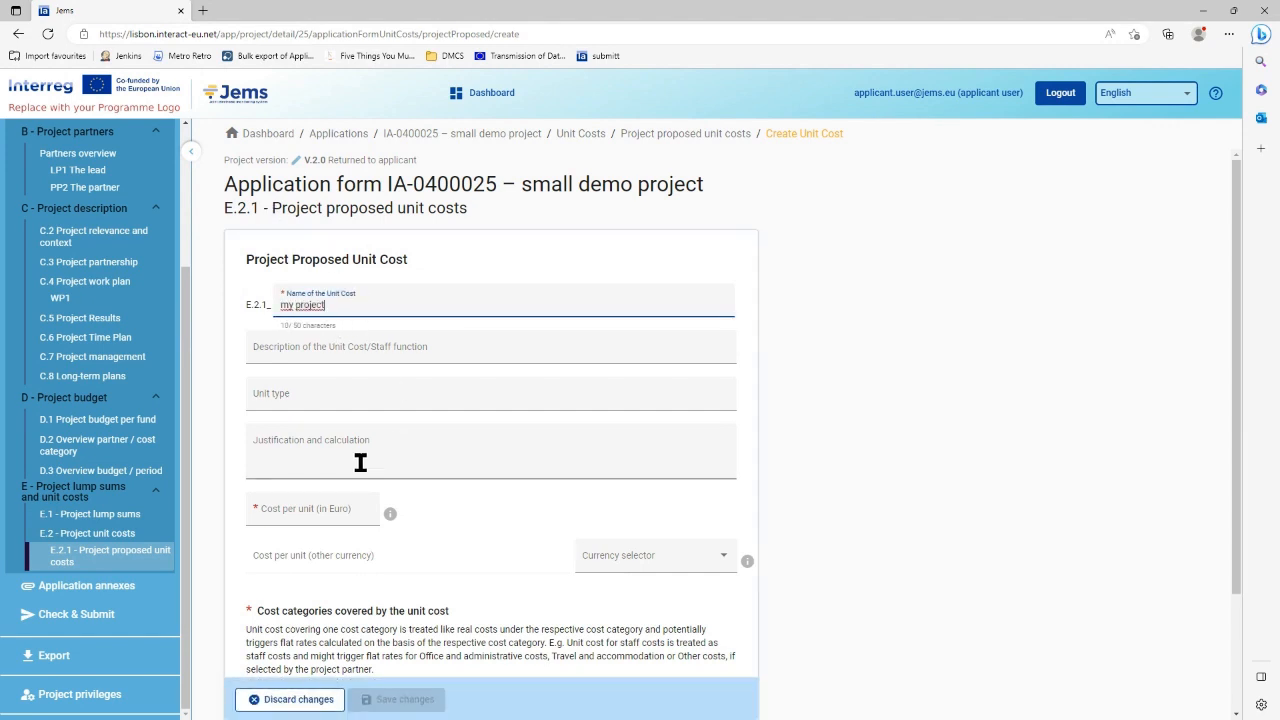
{"action": "left_click", "coordinate": [320, 512]}
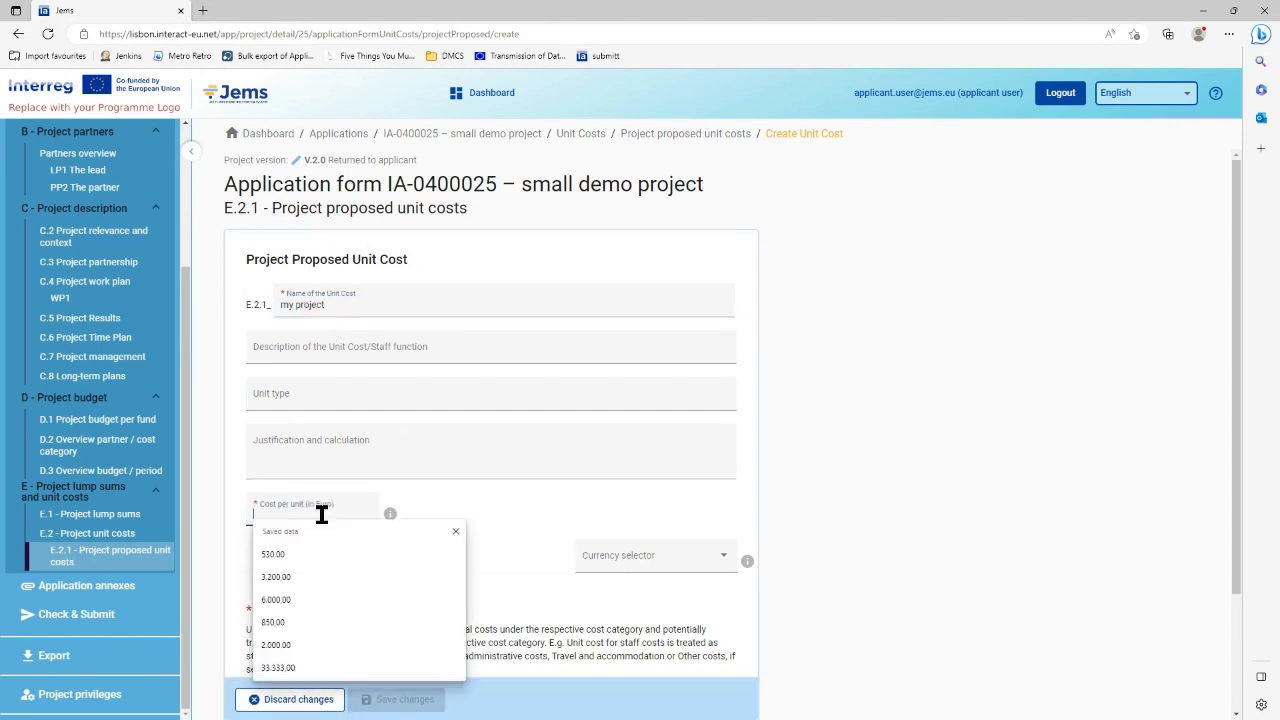
{"action": "type", "text": "32500"}
{"action": "left_click", "coordinate": [518, 546]}
Assign multiple cost categories to the unit cost, covering Staff Costs, Travel and accommodation, and Equipment, and save it
{"action": "scroll", "coordinate": [518, 546], "scroll_direction": "down", "scroll_amount": 3}
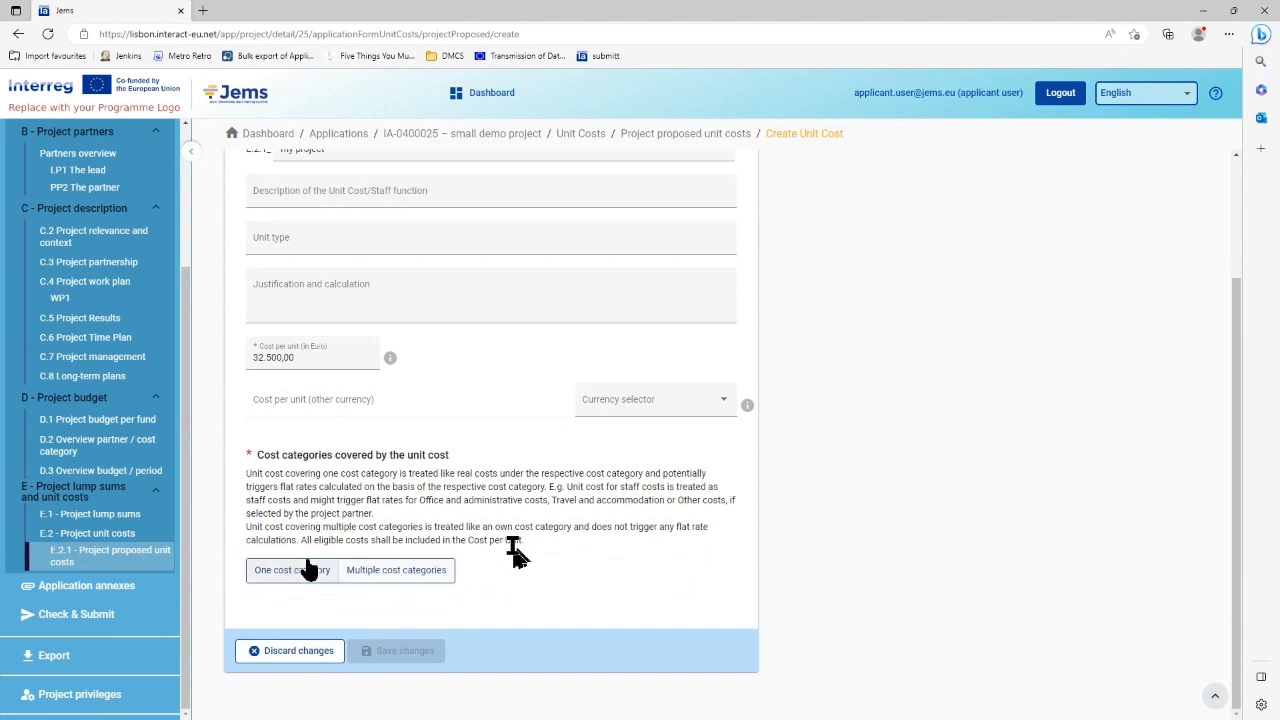
{"action": "left_click", "coordinate": [389, 582]}
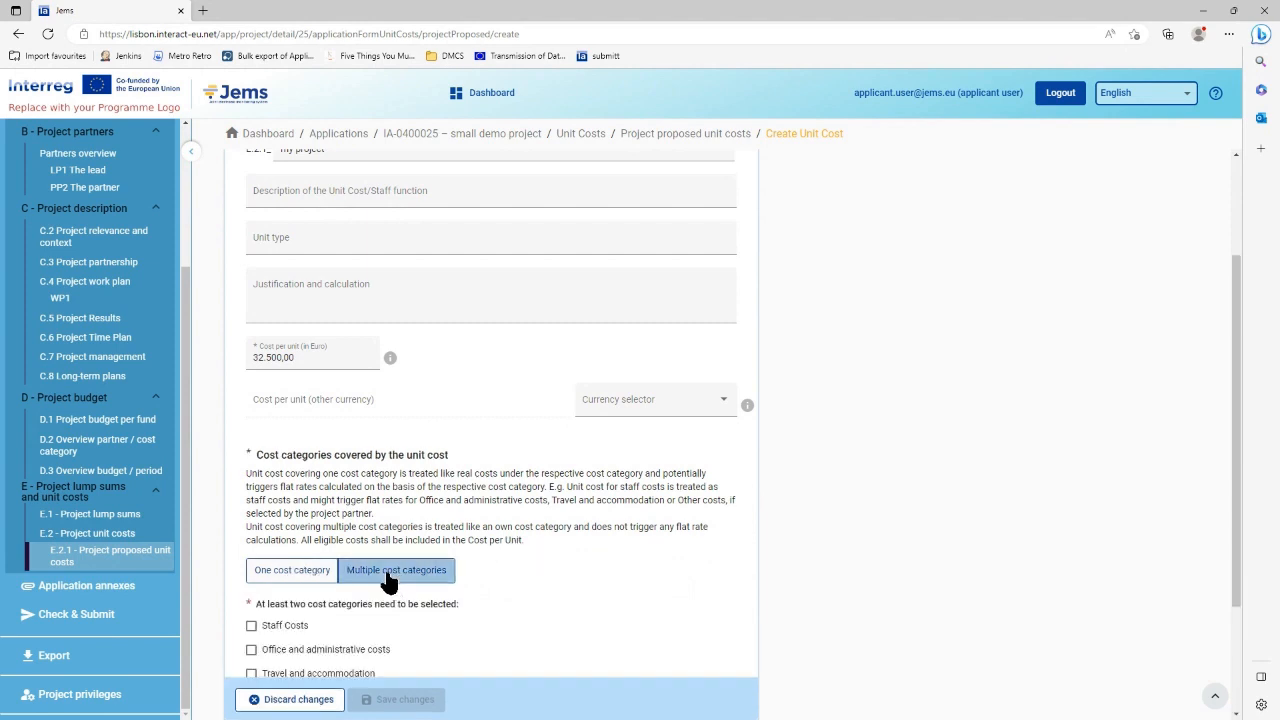
{"action": "scroll", "coordinate": [549, 571], "scroll_direction": "down", "scroll_amount": 3}
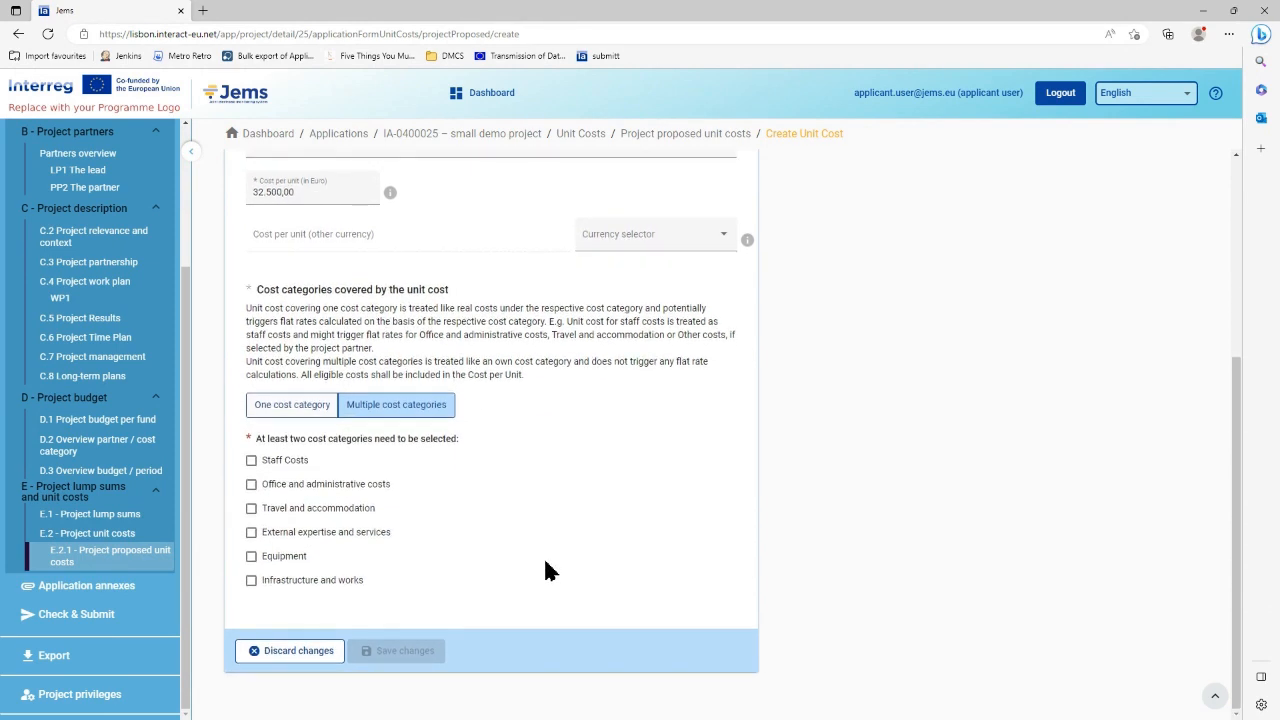
{"action": "left_click", "coordinate": [253, 461]}
{"action": "left_click", "coordinate": [253, 509]}
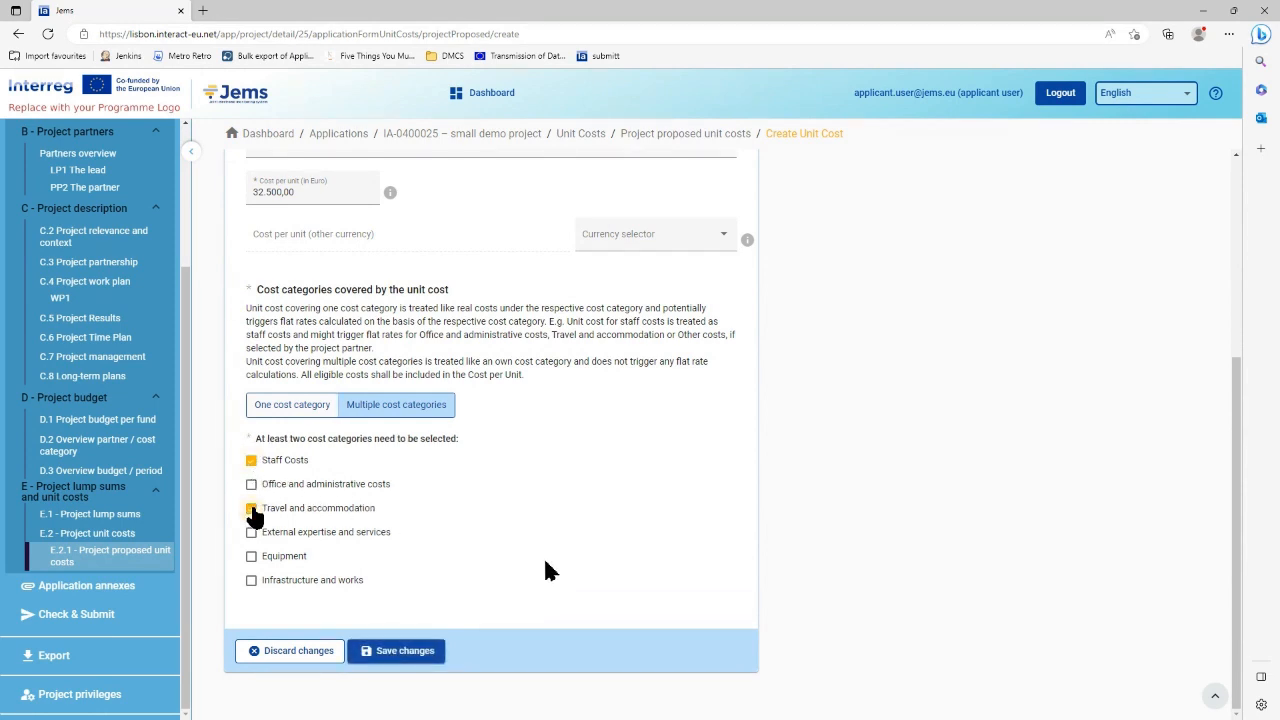
{"action": "left_click", "coordinate": [252, 557]}
{"action": "left_click", "coordinate": [380, 650]}
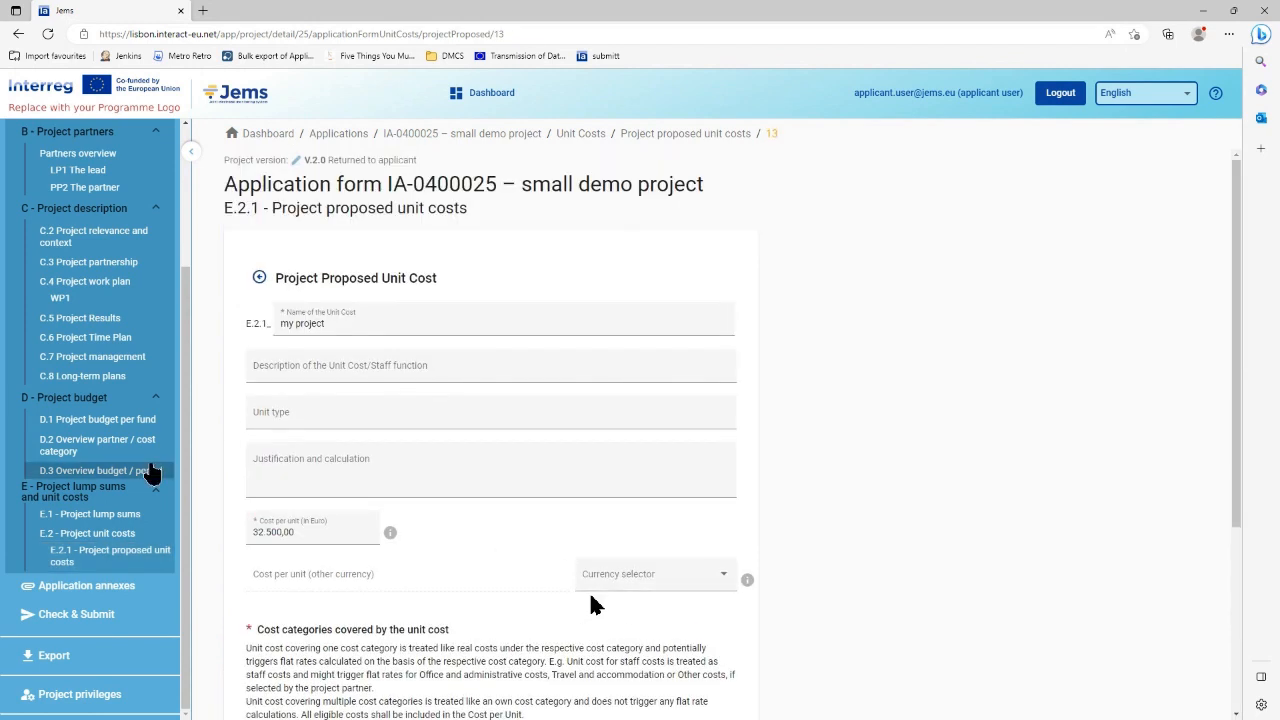
Open the budget of lead partner LP1 The lead in the application form
{"action": "scroll", "coordinate": [110, 478], "scroll_direction": "up", "scroll_amount": 4}
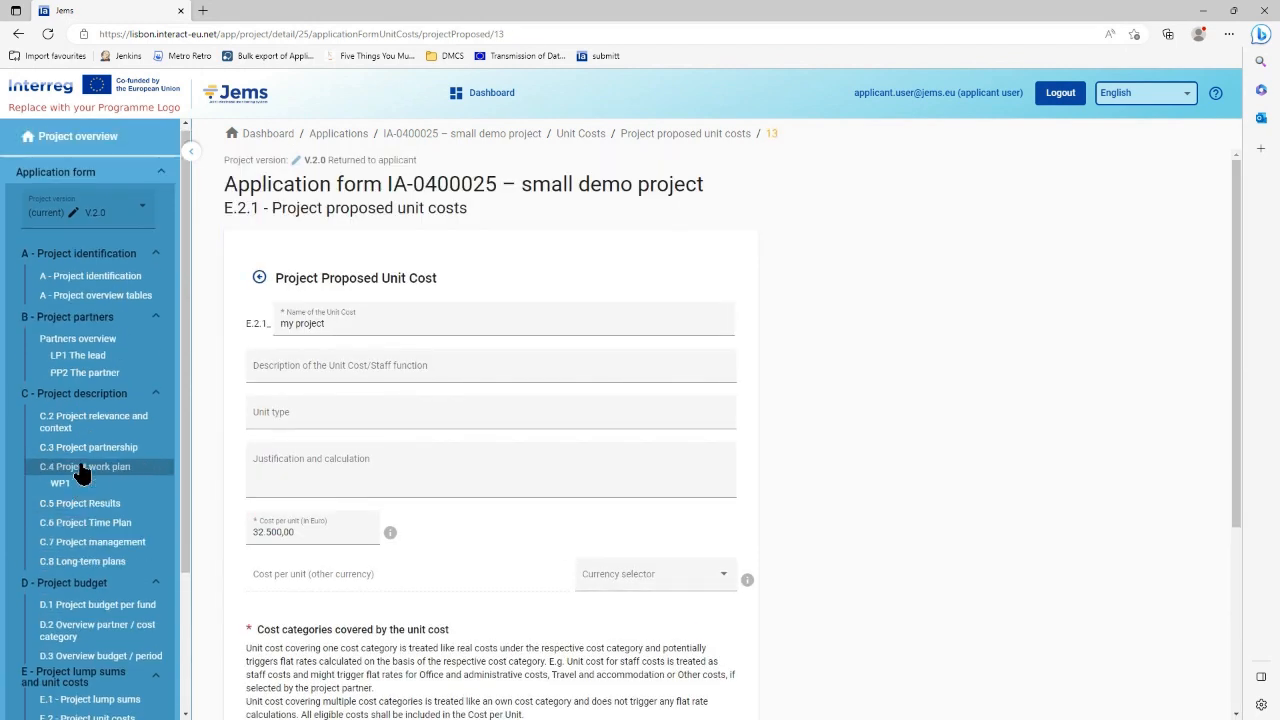
{"action": "left_click", "coordinate": [80, 360]}
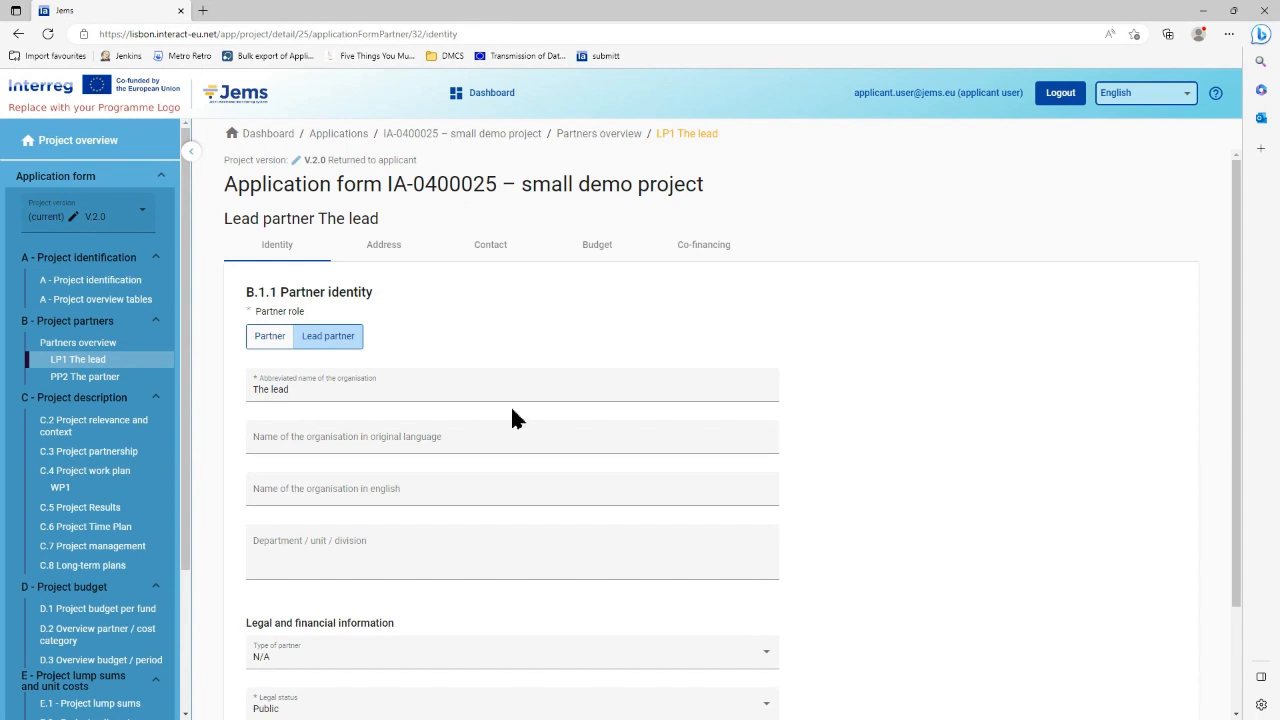
{"action": "left_click", "coordinate": [597, 246]}
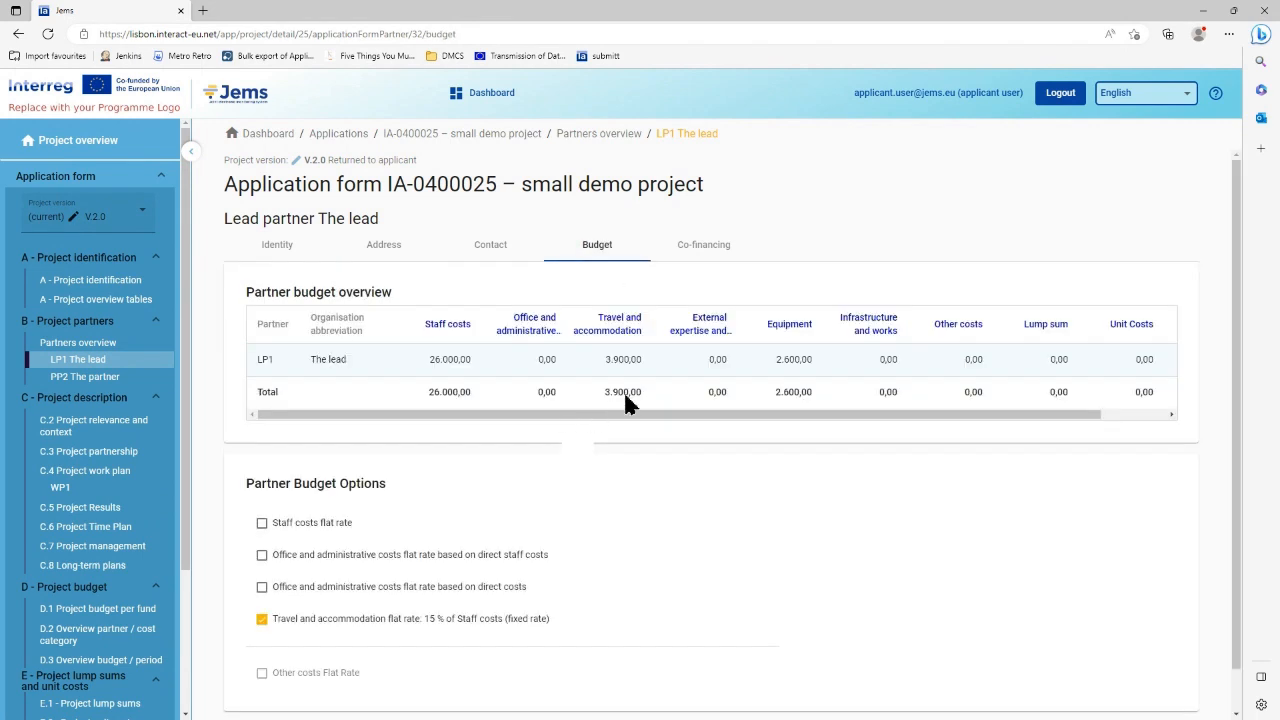
Add the unit cost E.2.1_my project to the lead partner's unit costs covering more than one cost category, and save the budget
{"action": "scroll", "coordinate": [803, 412], "scroll_direction": "down", "scroll_amount": 5}
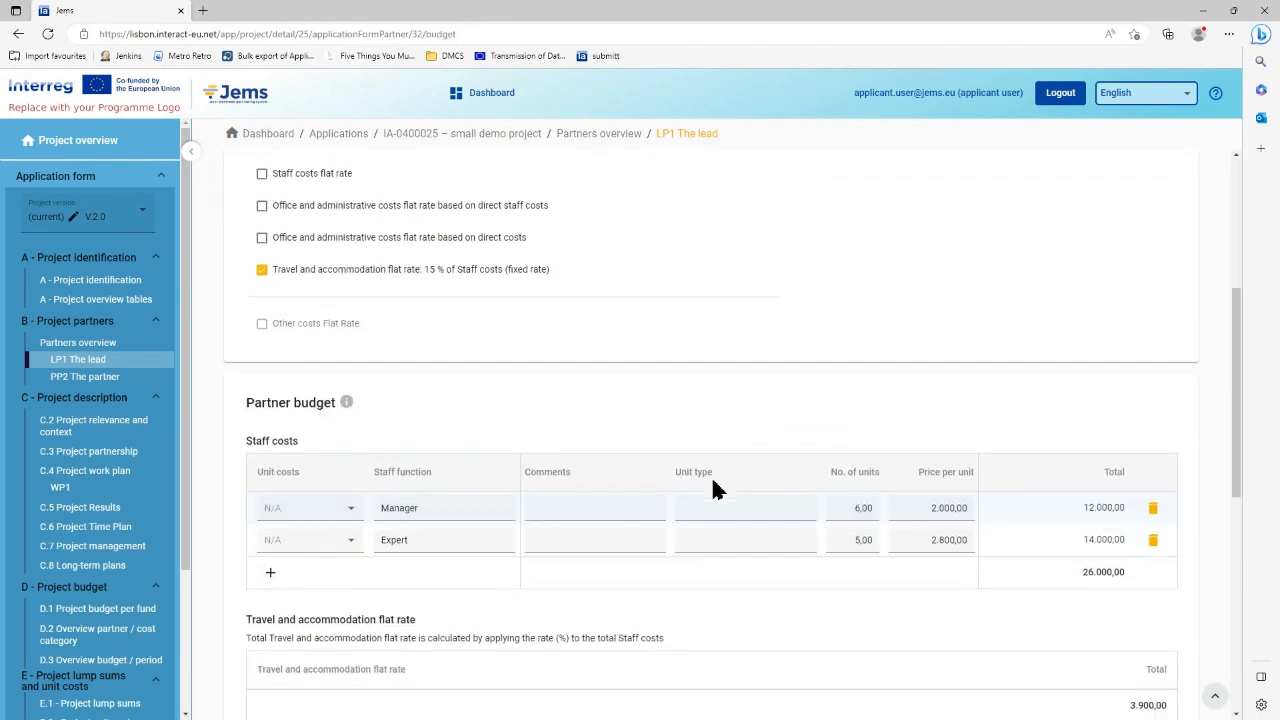
{"action": "scroll", "coordinate": [716, 490], "scroll_direction": "down", "scroll_amount": 1}
{"action": "scroll", "coordinate": [717, 479], "scroll_direction": "down", "scroll_amount": 3}
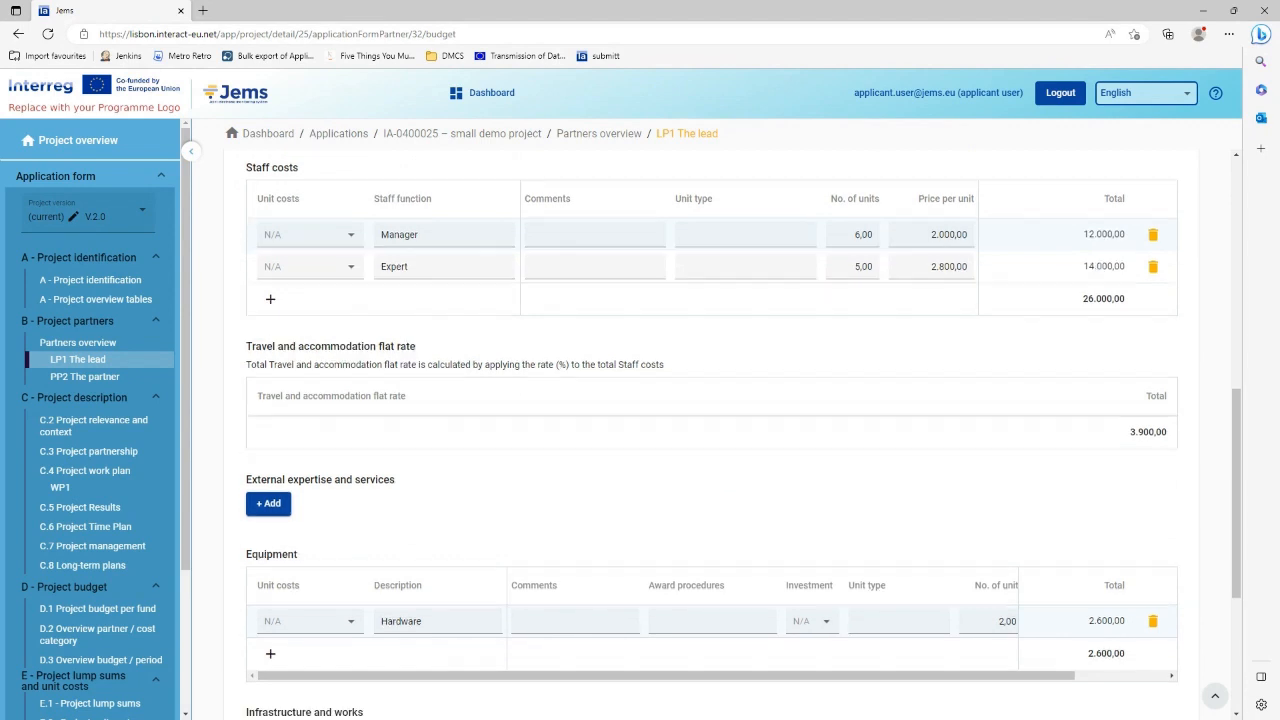
{"action": "scroll", "coordinate": [720, 487], "scroll_direction": "down", "scroll_amount": 1}
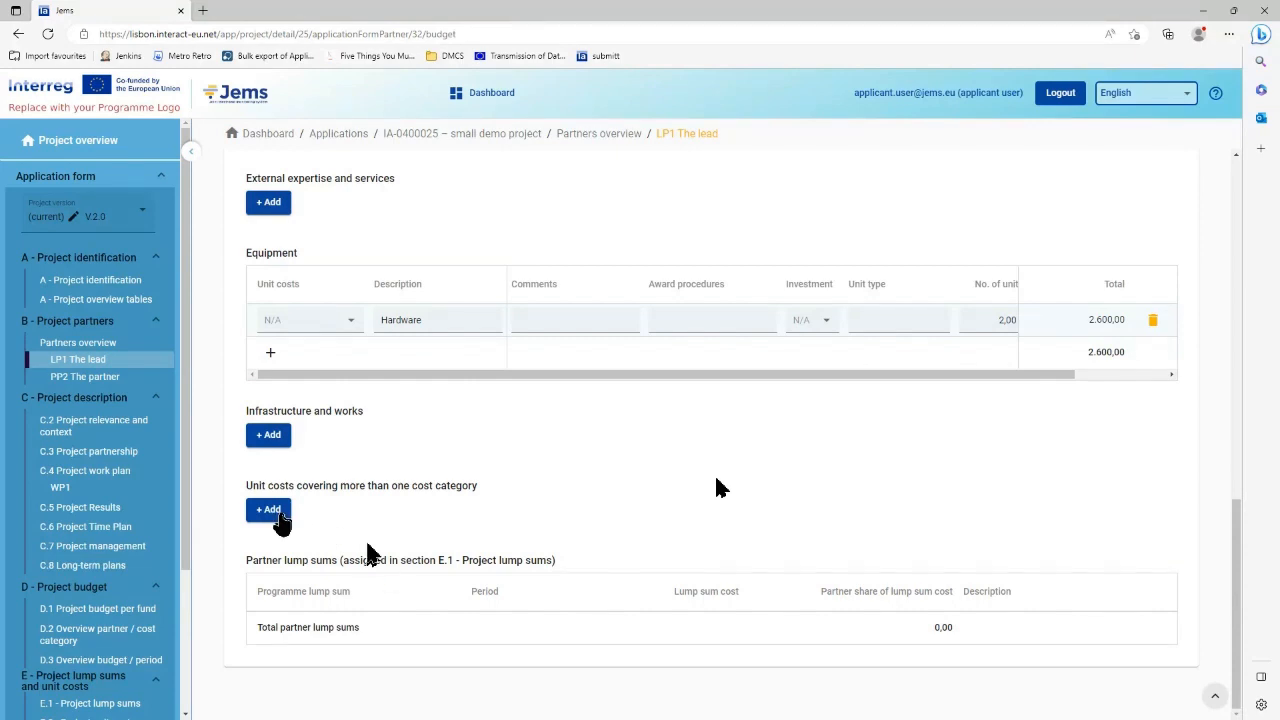
{"action": "left_click", "coordinate": [270, 510]}
{"action": "left_click", "coordinate": [337, 553]}
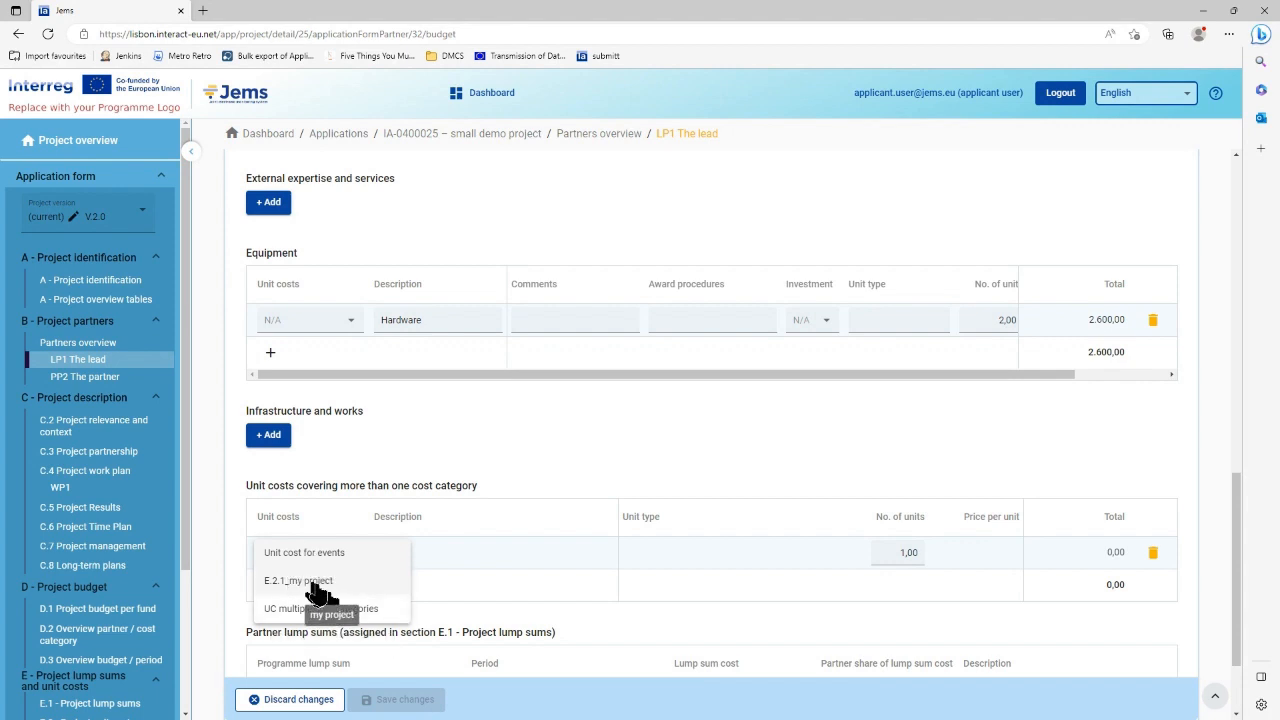
{"action": "left_click", "coordinate": [316, 590]}
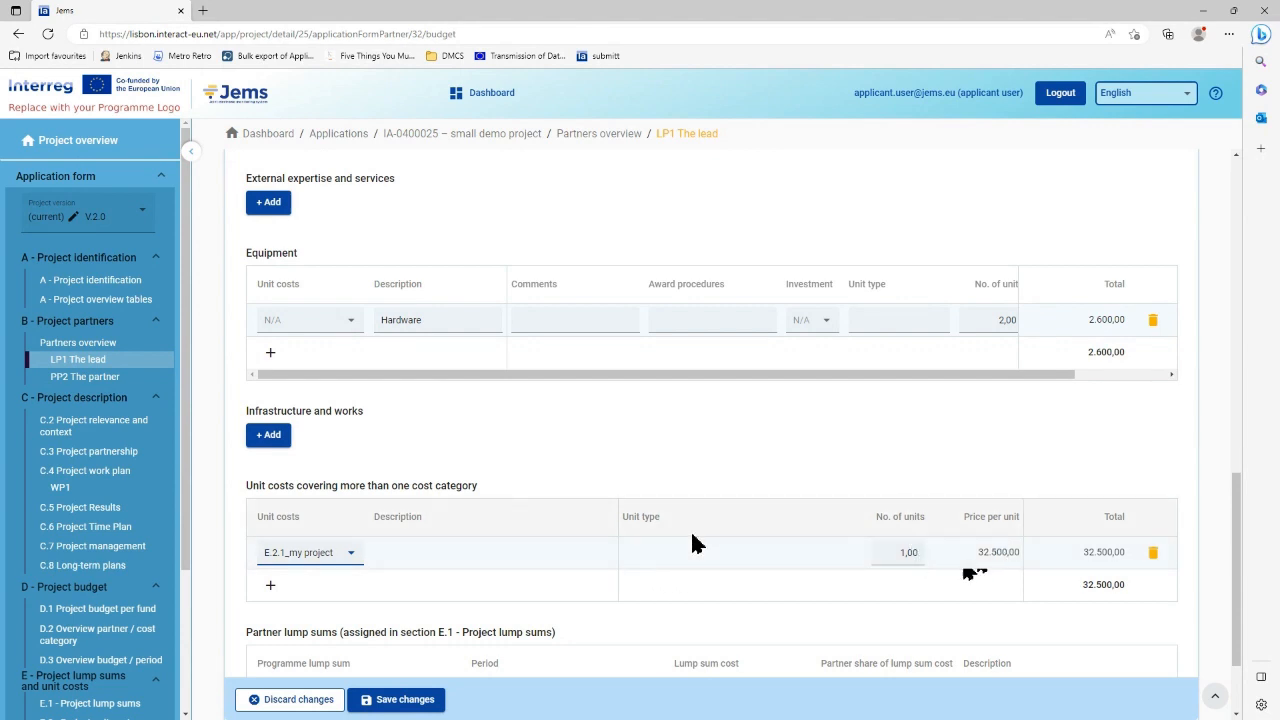
{"action": "left_click", "coordinate": [418, 700]}
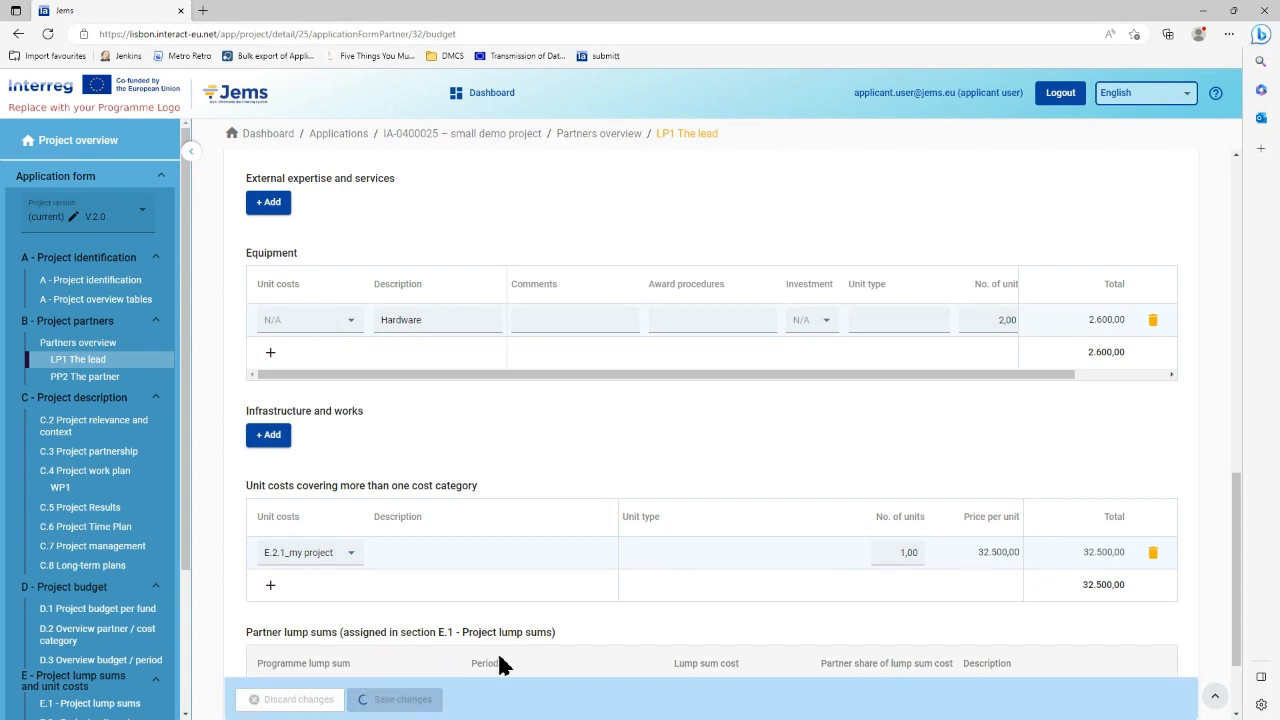
Delete the Hardware entry from the lead partner's equipment costs
{"action": "scroll", "coordinate": [840, 491], "scroll_direction": "up", "scroll_amount": 2}
{"action": "scroll", "coordinate": [841, 485], "scroll_direction": "up", "scroll_amount": 10}
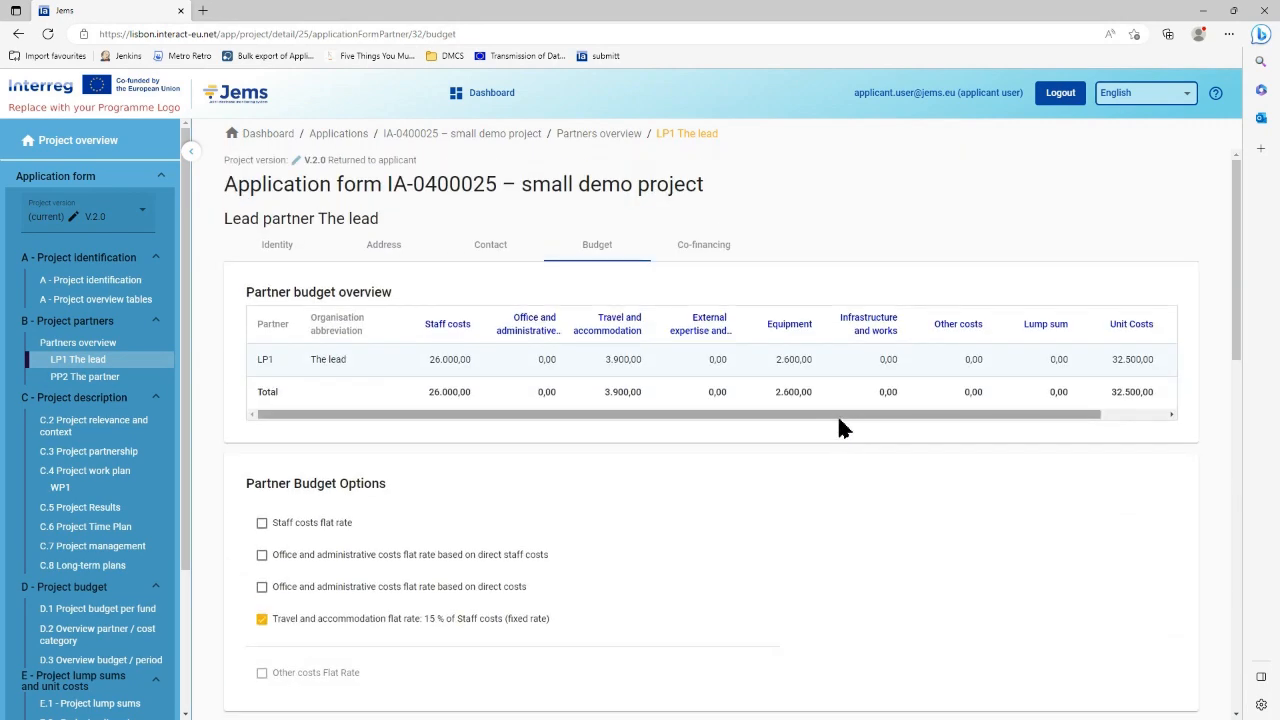
{"action": "scroll", "coordinate": [842, 422], "scroll_direction": "right", "scroll_amount": 2}
{"action": "scroll", "coordinate": [665, 528], "scroll_direction": "down", "scroll_amount": 8}
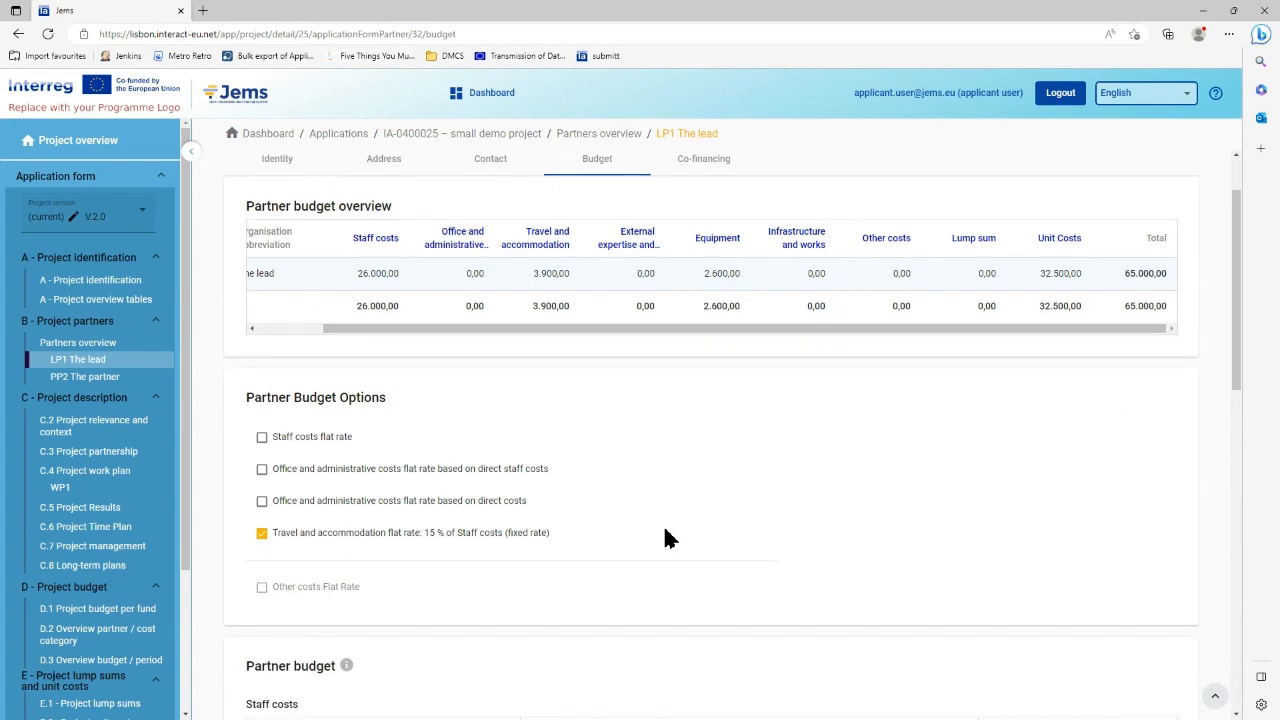
{"action": "scroll", "coordinate": [665, 528], "scroll_direction": "down", "scroll_amount": 3}
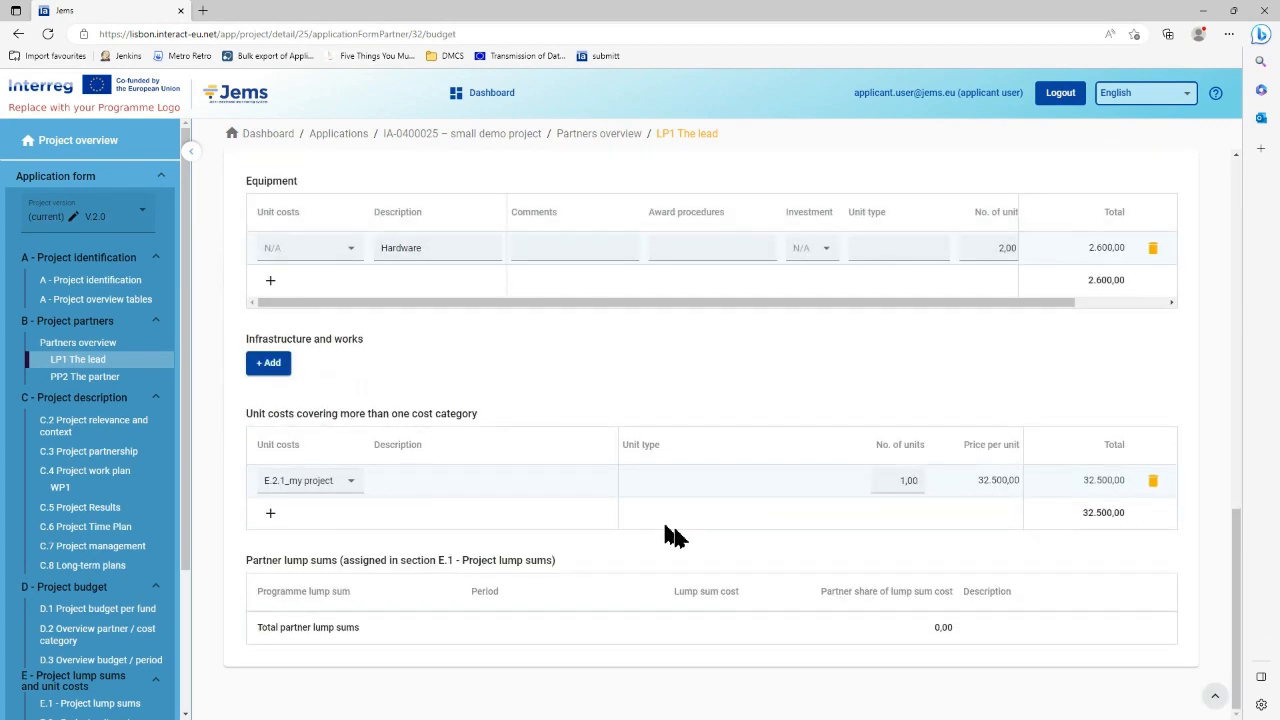
{"action": "scroll", "coordinate": [671, 530], "scroll_direction": "up", "scroll_amount": 3}
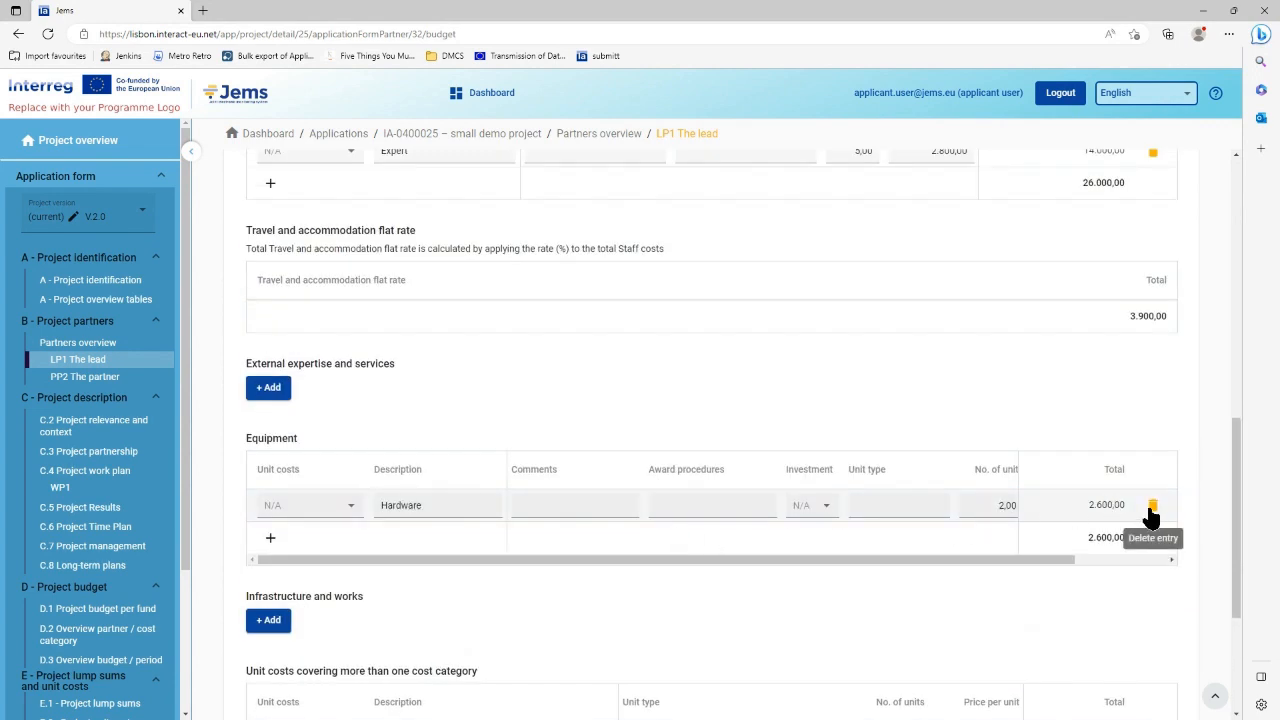
{"action": "left_click", "coordinate": [1153, 507]}
{"action": "scroll", "coordinate": [685, 511], "scroll_direction": "down", "scroll_amount": 1}
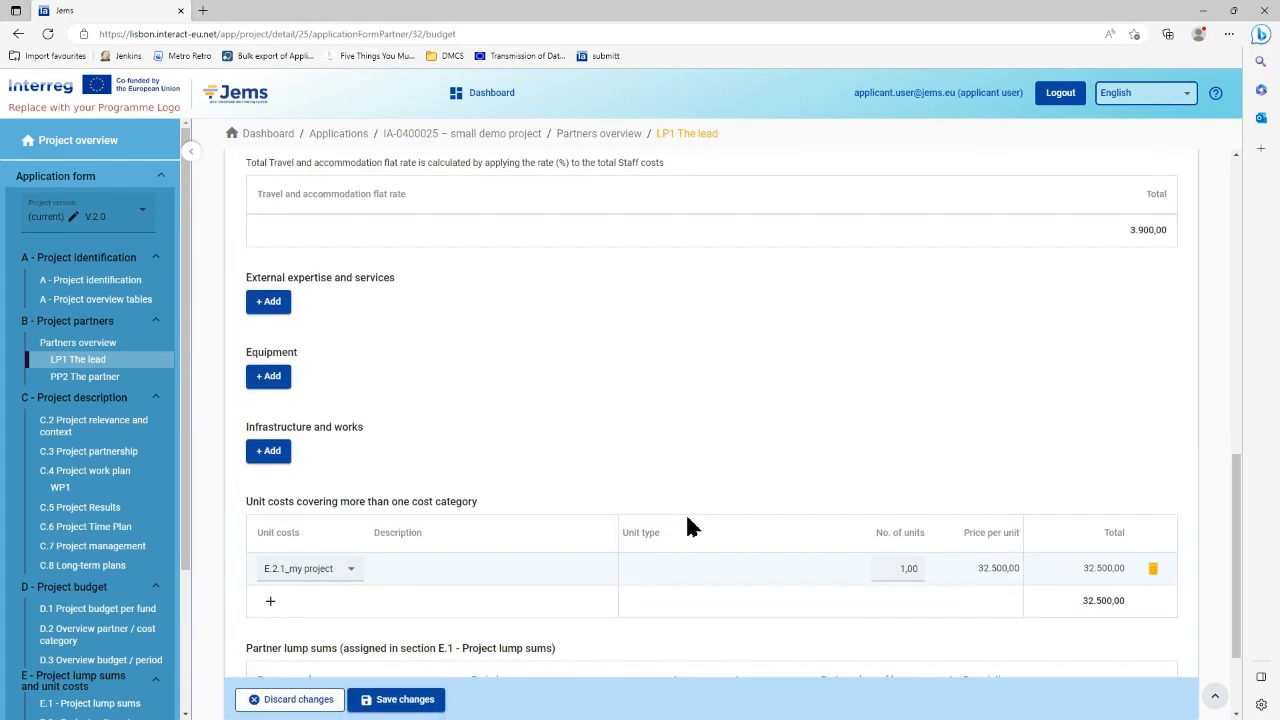
Delete the Expert and Manager entries from the lead partner's staff costs and save the partner budget
{"action": "scroll", "coordinate": [757, 429], "scroll_direction": "up", "scroll_amount": 3}
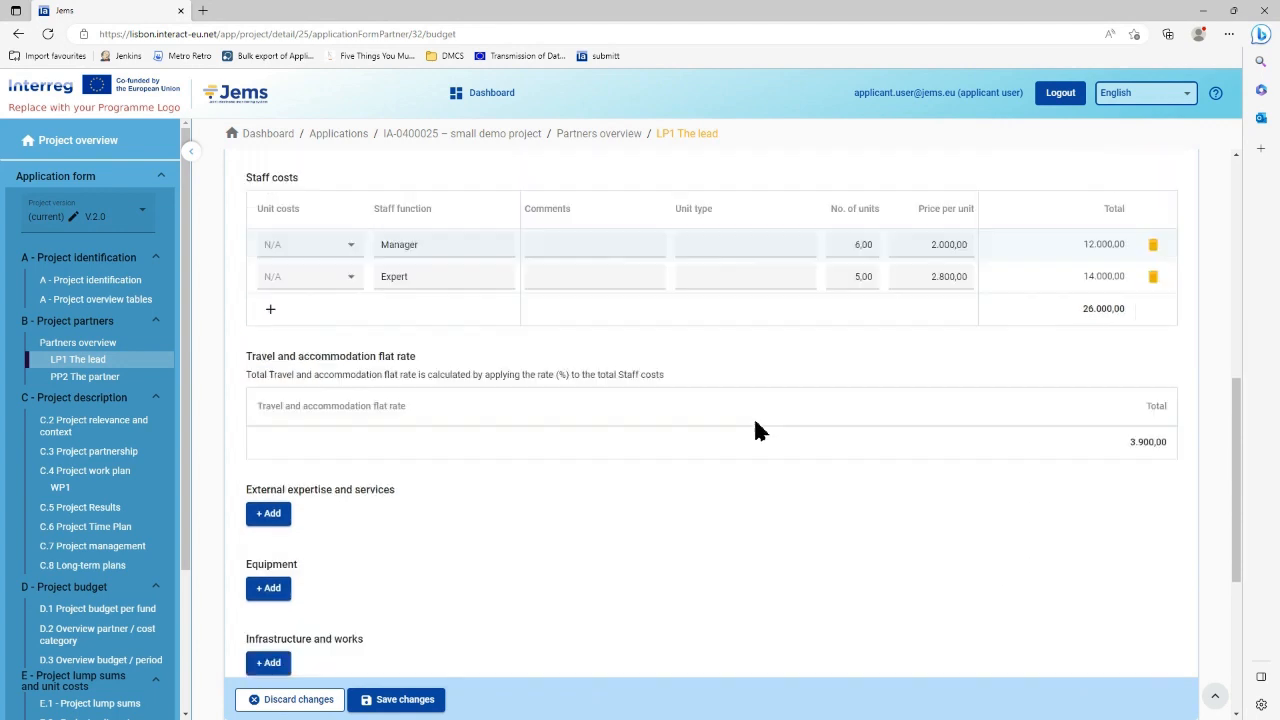
{"action": "left_click", "coordinate": [1153, 321]}
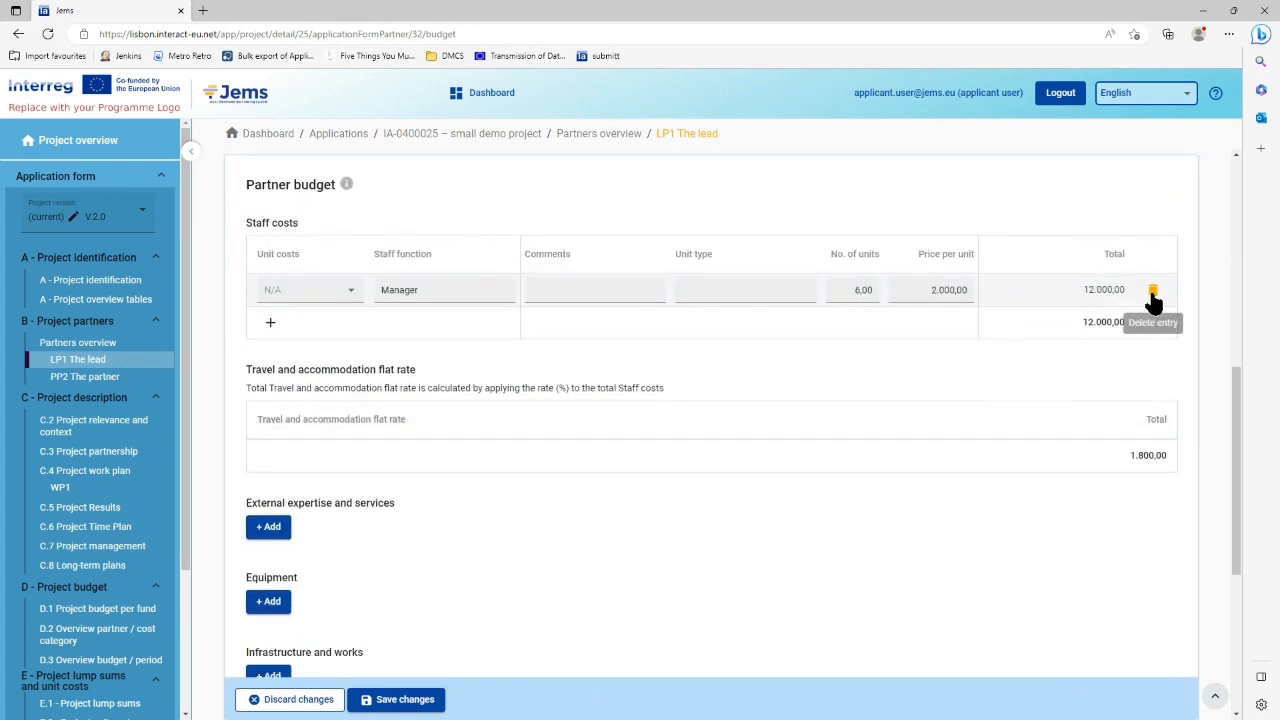
{"action": "left_click", "coordinate": [1153, 289]}
{"action": "scroll", "coordinate": [751, 426], "scroll_direction": "up", "scroll_amount": 1}
{"action": "left_click", "coordinate": [402, 697]}
Deselect the travel and accommodation flat rate in the partner budget options and save the change
{"action": "scroll", "coordinate": [529, 526], "scroll_direction": "up", "scroll_amount": 4}
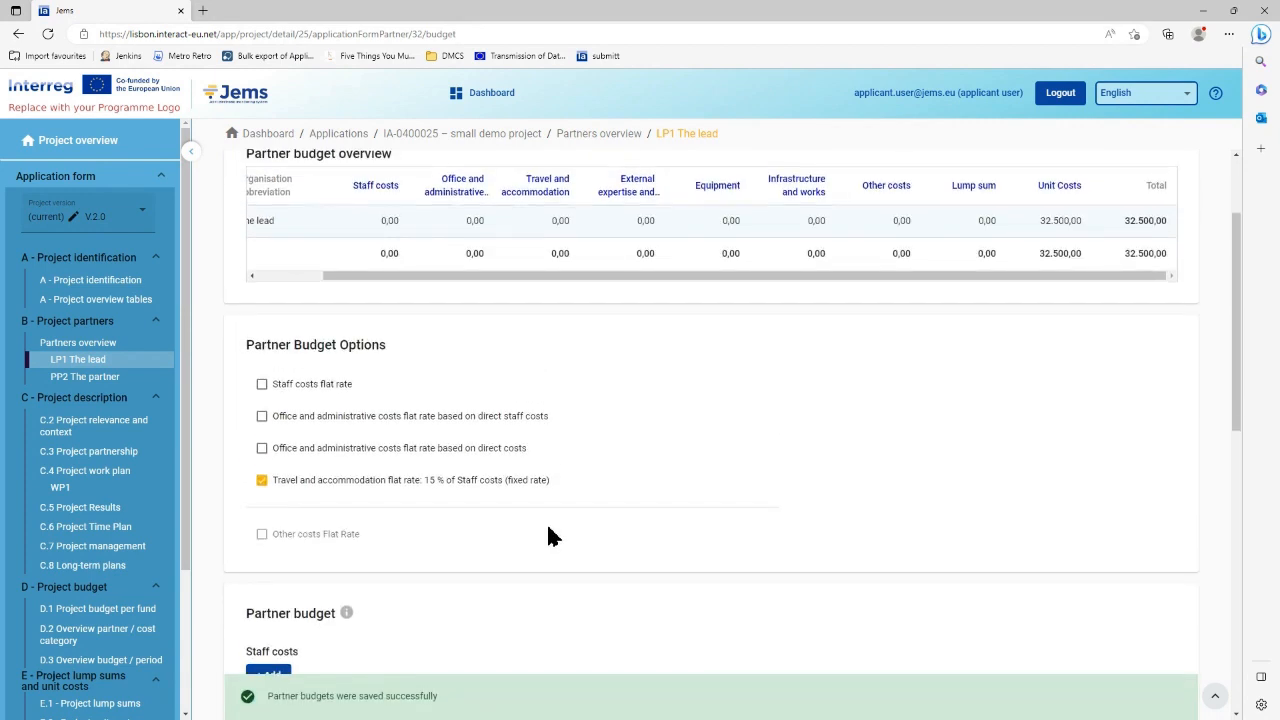
{"action": "left_click", "coordinate": [263, 482]}
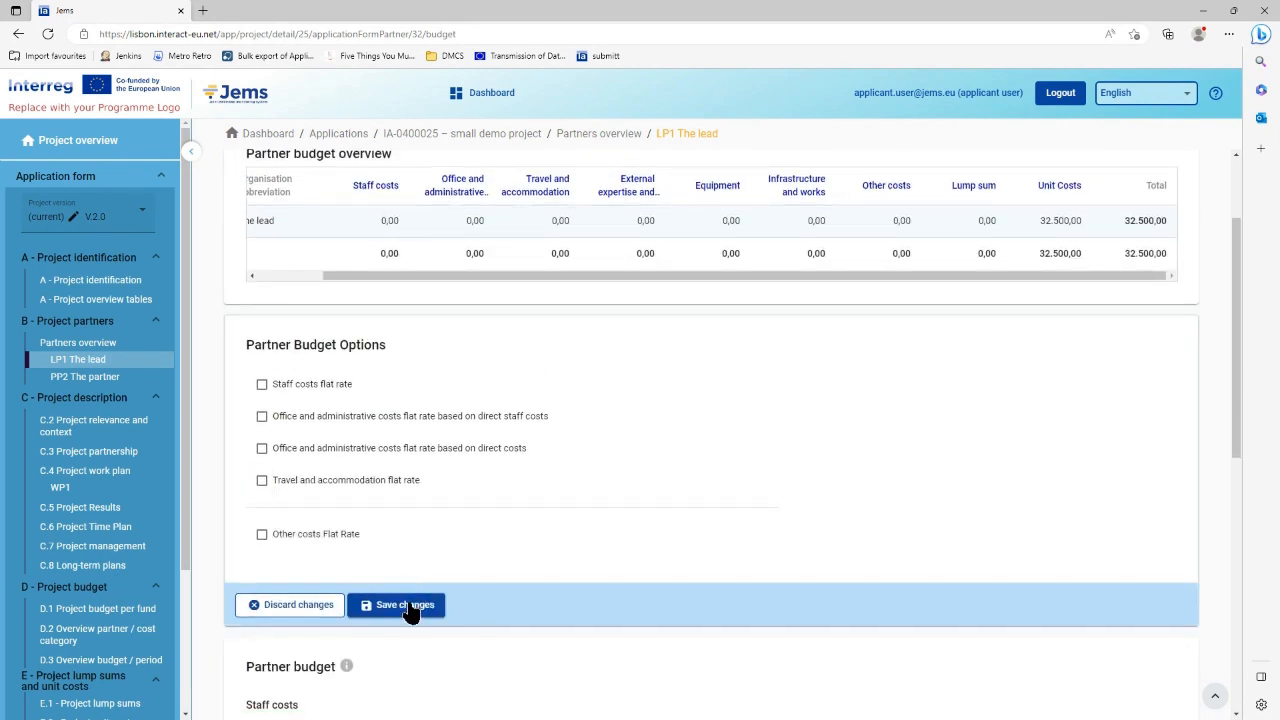
{"action": "left_click", "coordinate": [410, 608]}
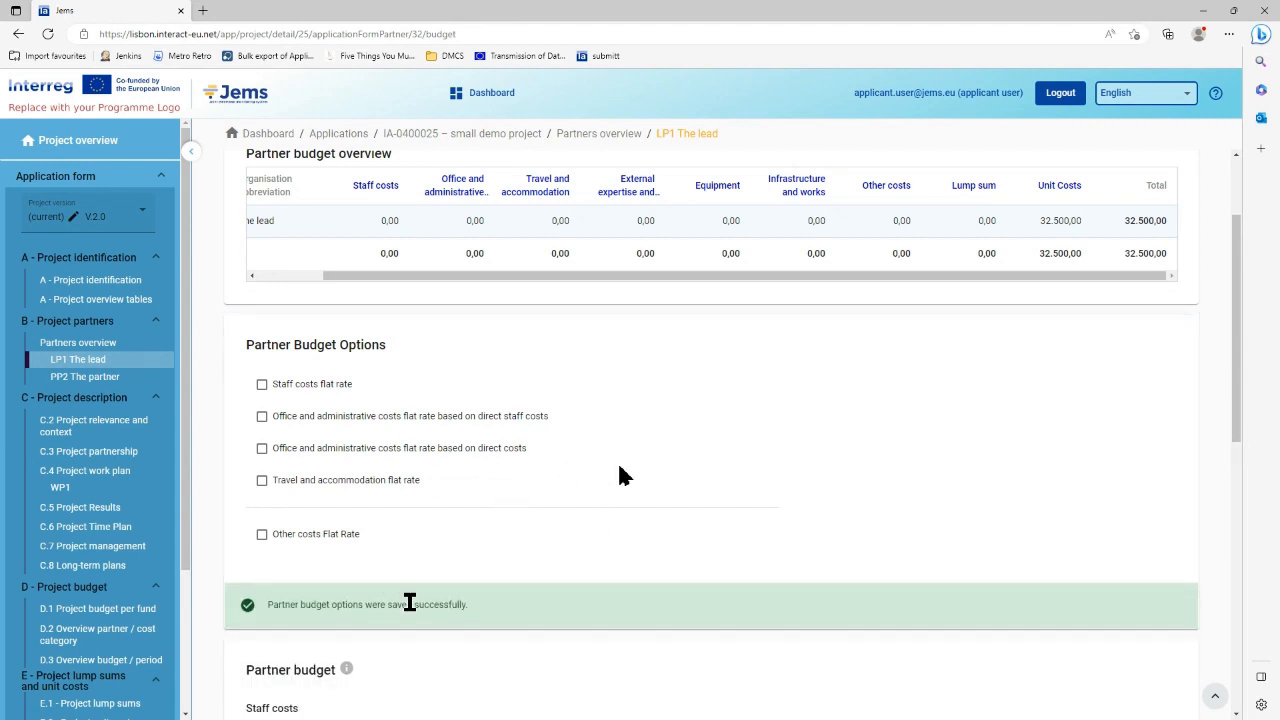
Re-submit the small demo project application and confirm the re-submission
{"action": "scroll", "coordinate": [717, 443], "scroll_direction": "down", "scroll_amount": 2}
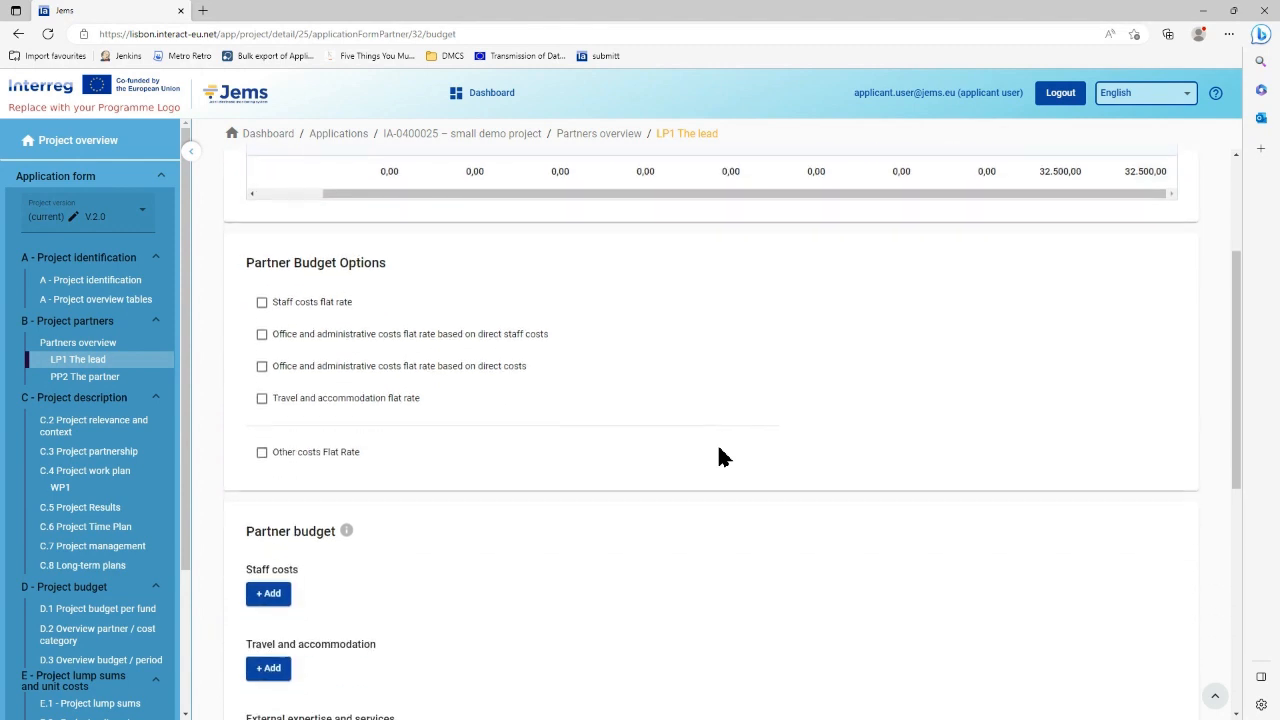
{"action": "scroll", "coordinate": [722, 455], "scroll_direction": "up", "scroll_amount": 3}
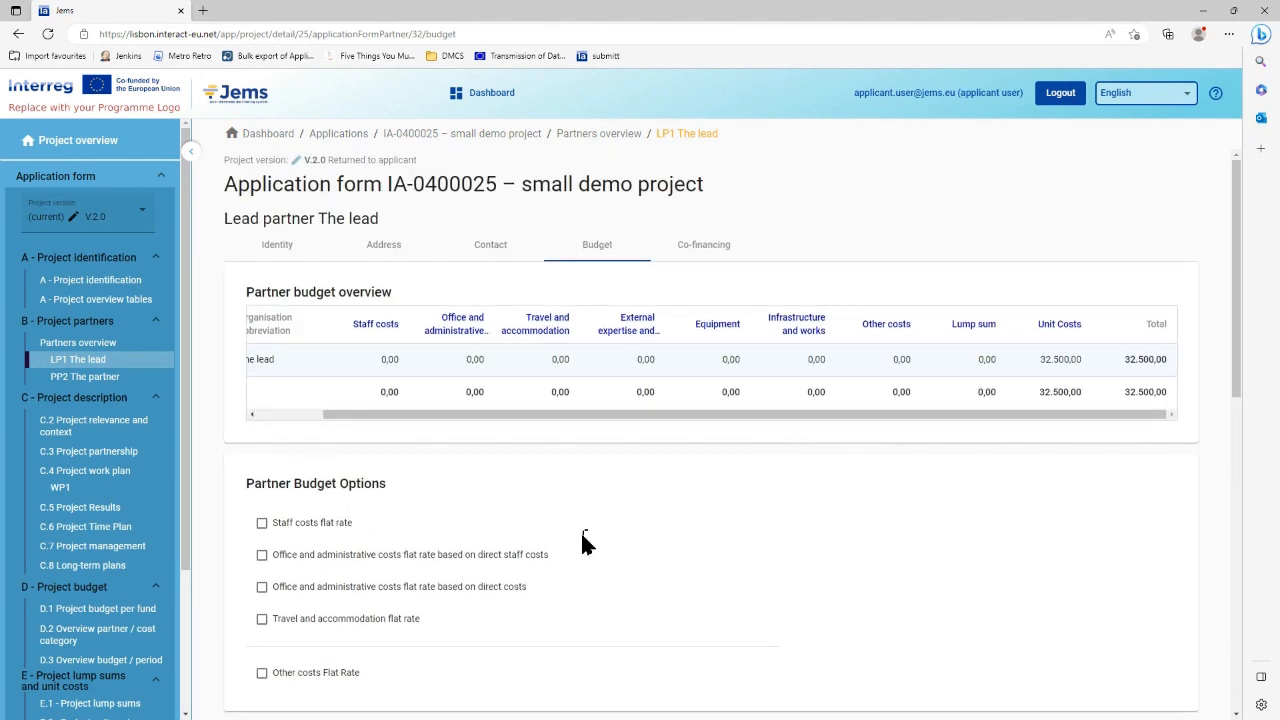
{"action": "scroll", "coordinate": [620, 505], "scroll_direction": "down", "scroll_amount": 10}
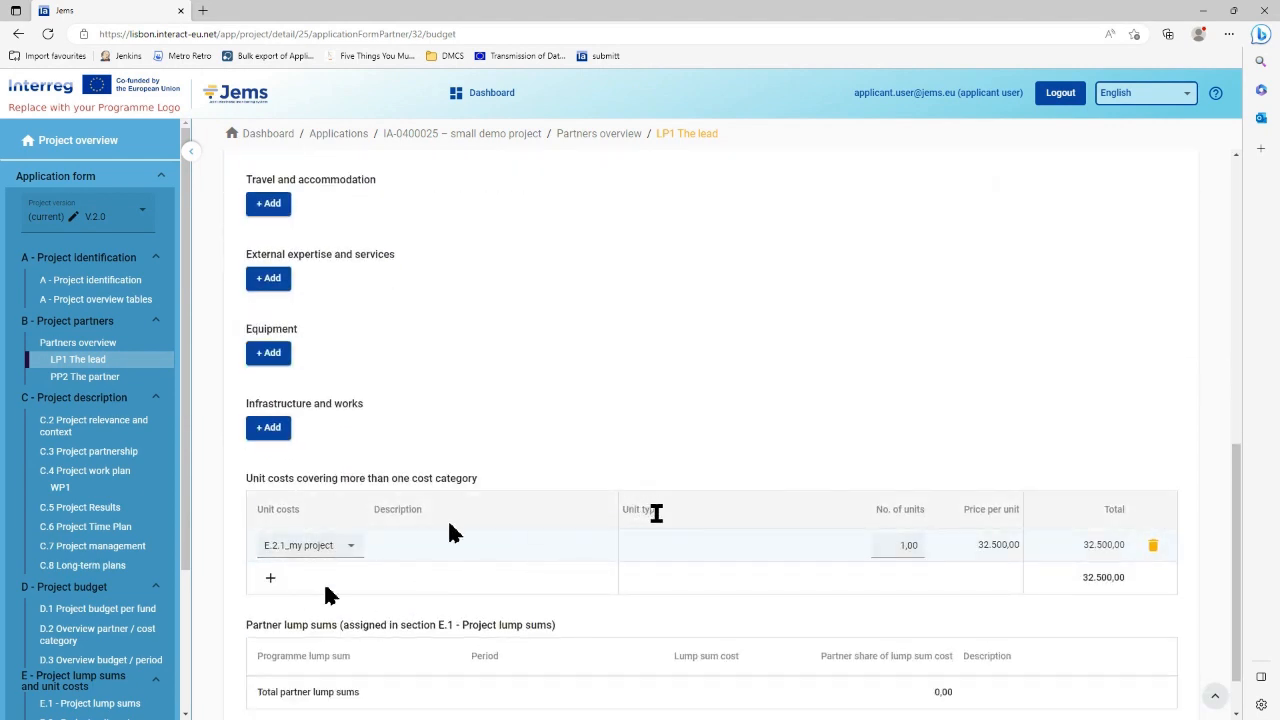
{"action": "scroll", "coordinate": [600, 415], "scroll_direction": "up", "scroll_amount": 10}
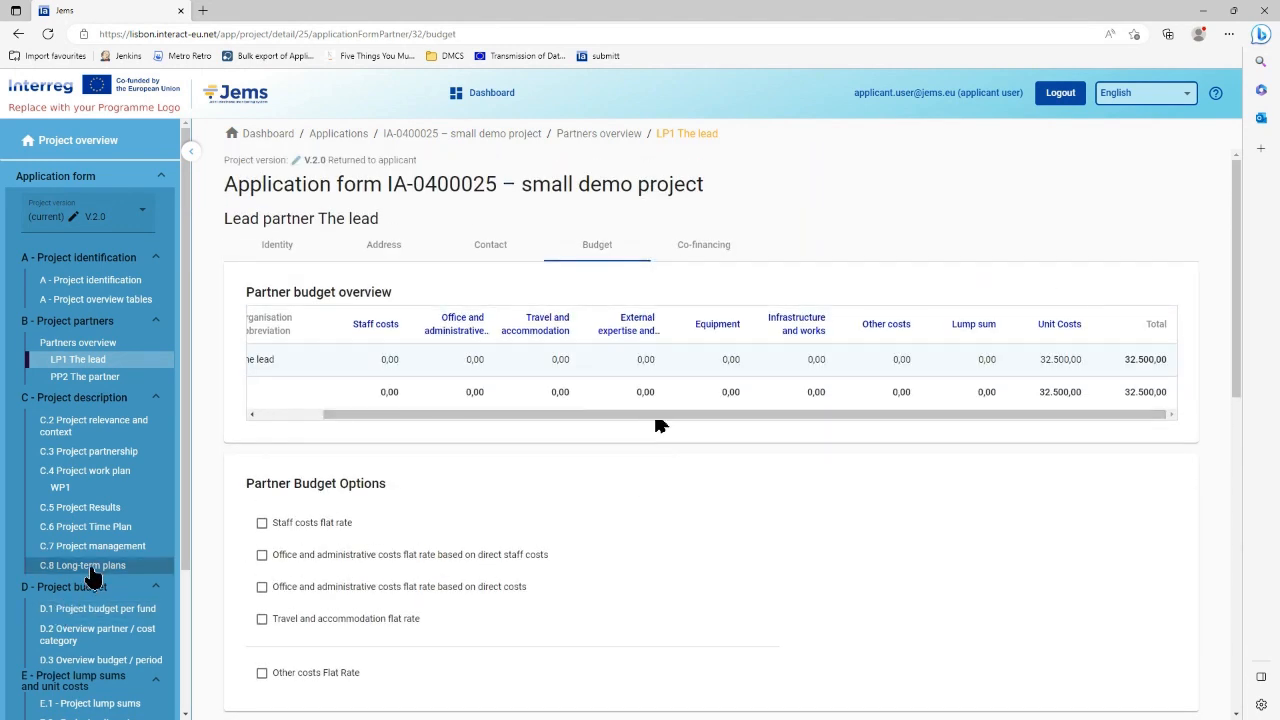
{"action": "scroll", "coordinate": [90, 570], "scroll_direction": "down", "scroll_amount": 1}
{"action": "scroll", "coordinate": [44, 446], "scroll_direction": "up", "scroll_amount": 1}
{"action": "scroll", "coordinate": [48, 448], "scroll_direction": "down", "scroll_amount": 2}
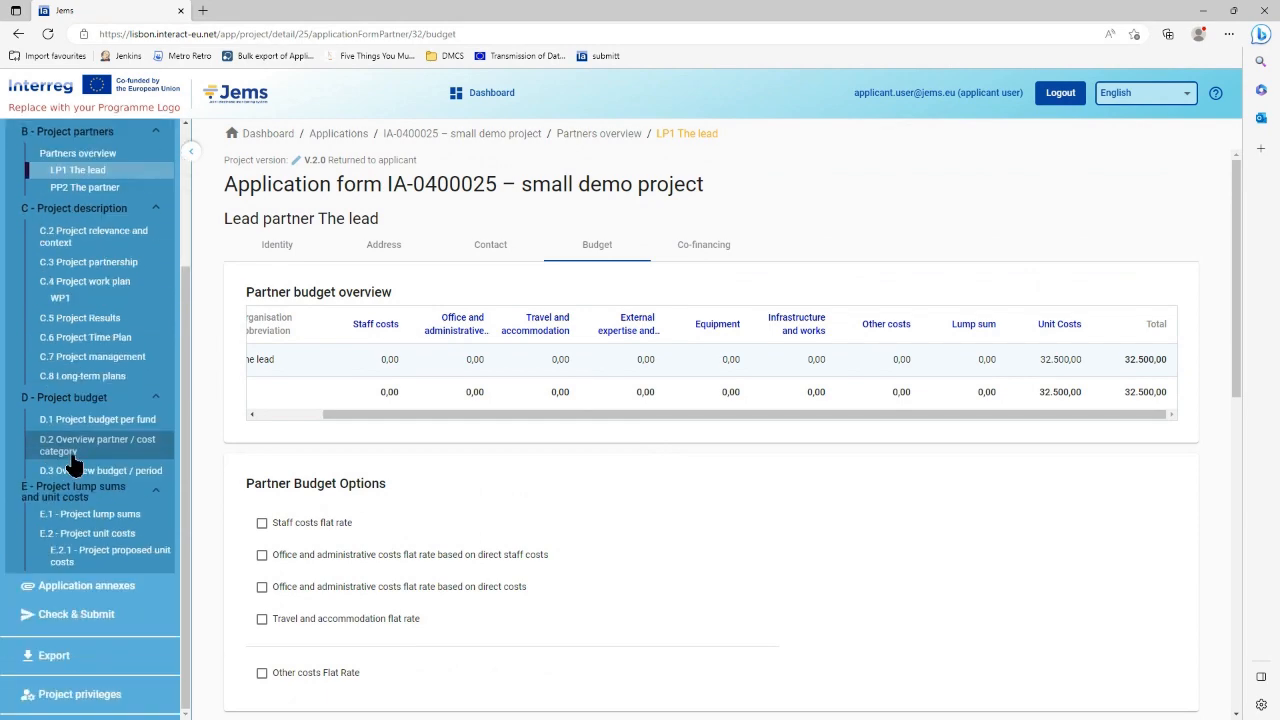
{"action": "left_click", "coordinate": [97, 614]}
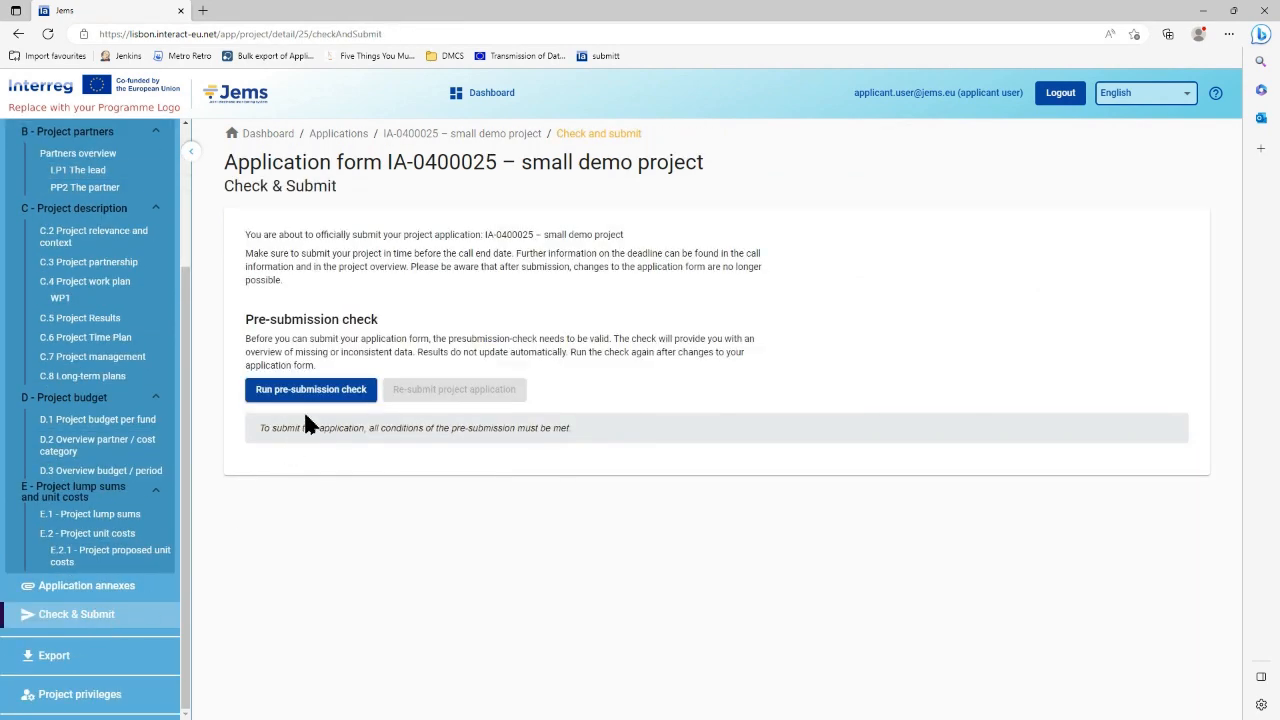
{"action": "left_click", "coordinate": [438, 391]}
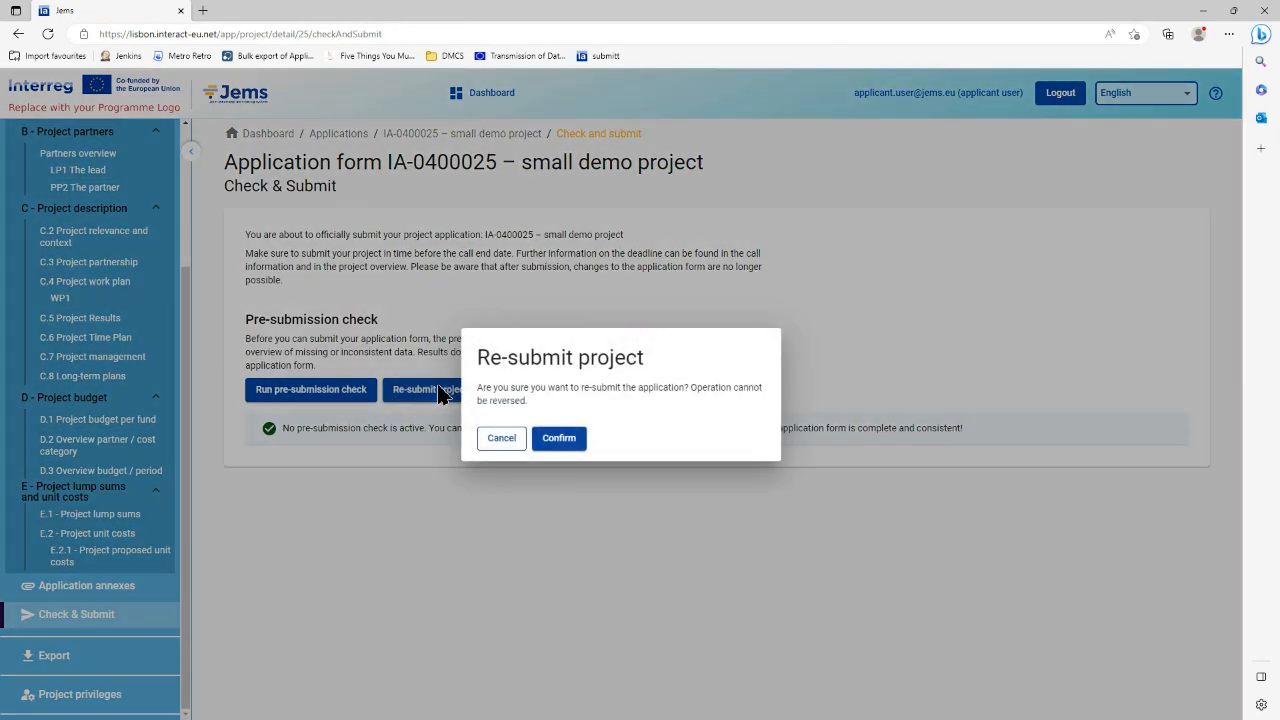
{"action": "left_click", "coordinate": [560, 437]}
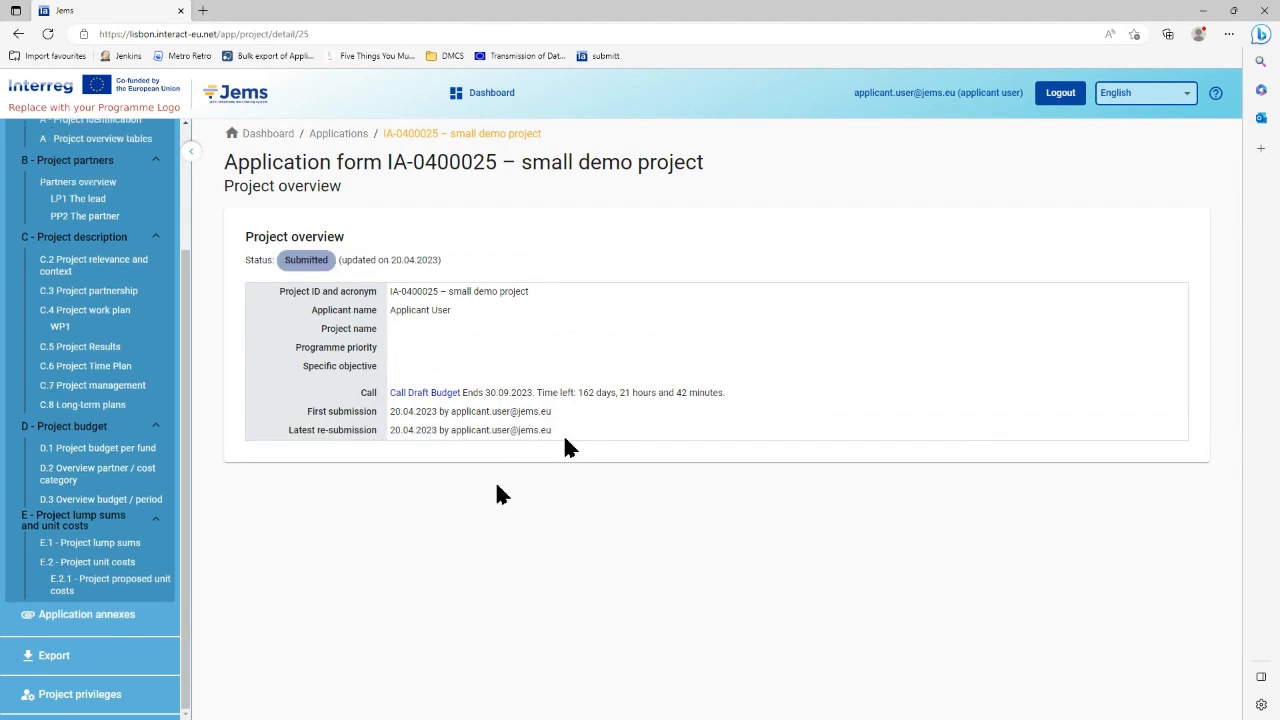
Switch to project version V.1.0 and examine the lead partner's originally submitted budget
{"action": "scroll", "coordinate": [114, 363], "scroll_direction": "up", "scroll_amount": 2}
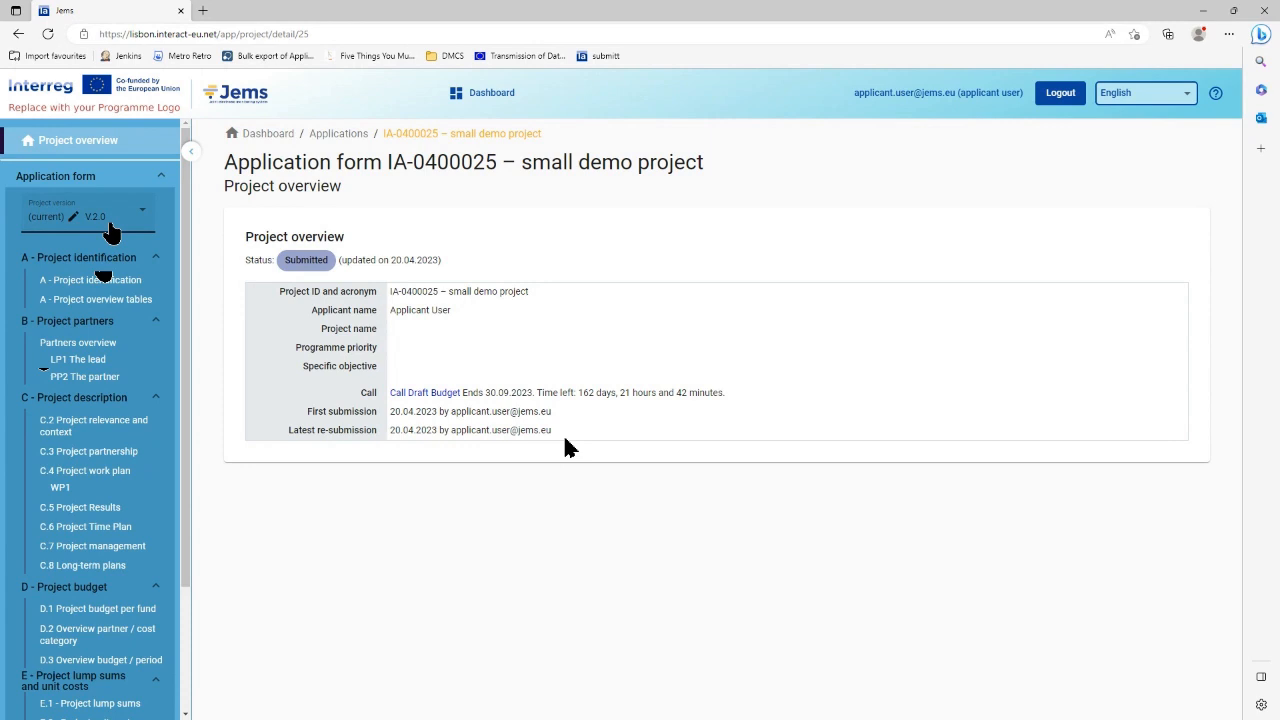
{"action": "left_click", "coordinate": [112, 232]}
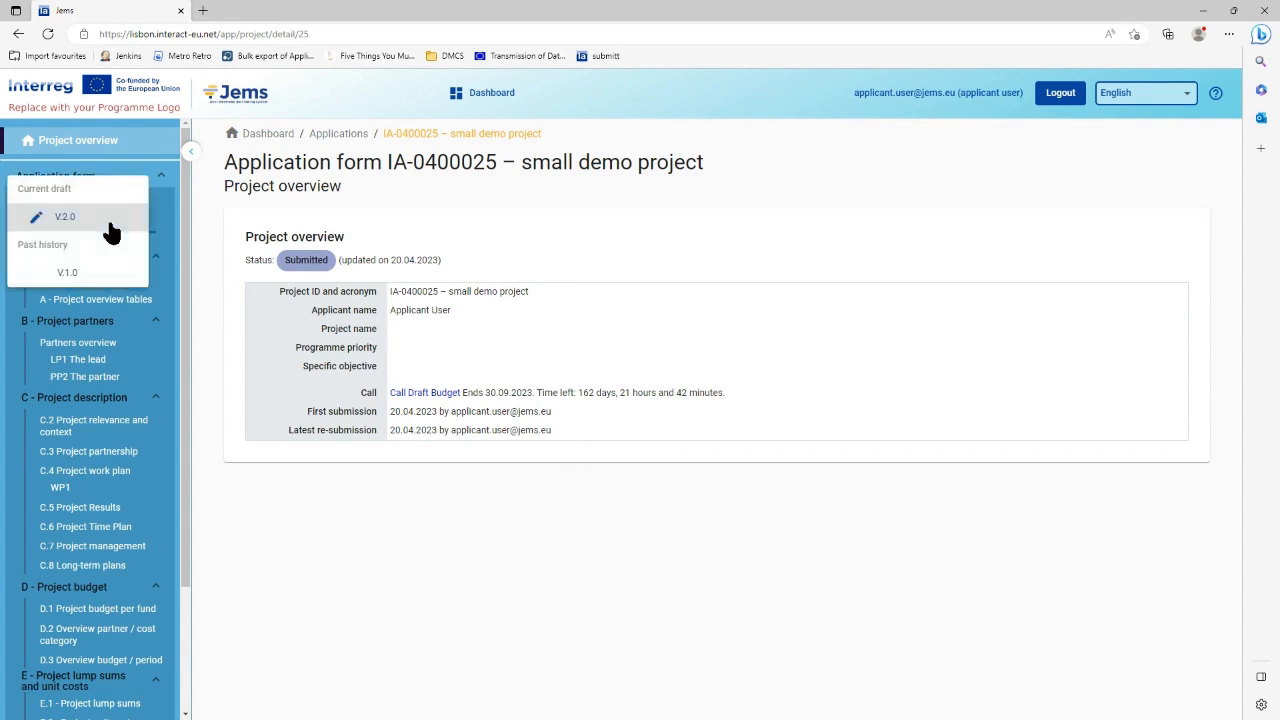
{"action": "left_click", "coordinate": [70, 275]}
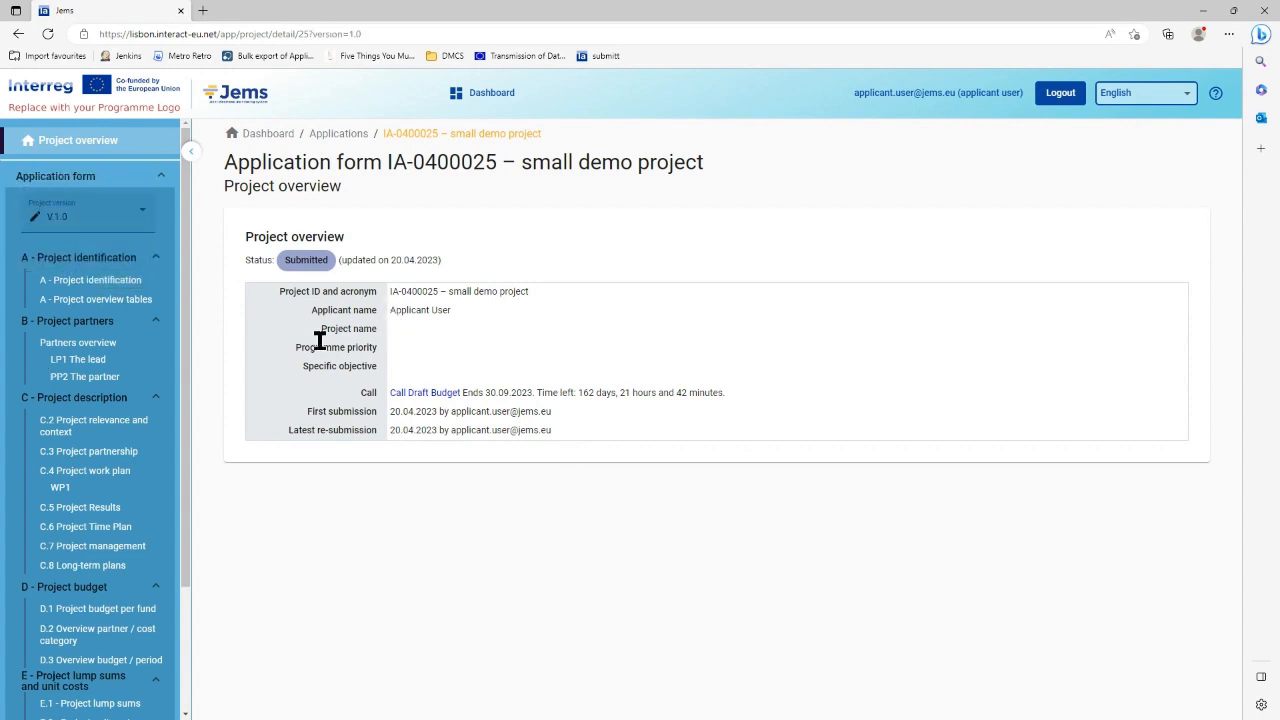
{"action": "left_click", "coordinate": [97, 362]}
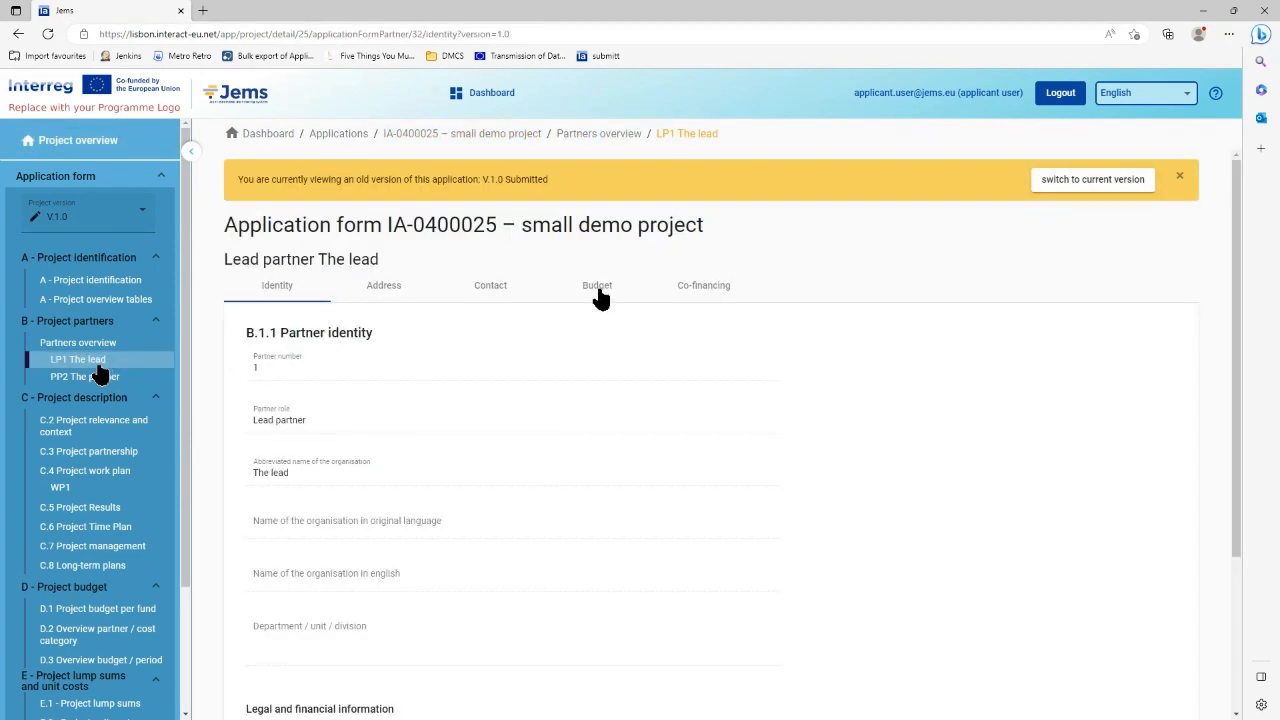
{"action": "left_click", "coordinate": [597, 289]}
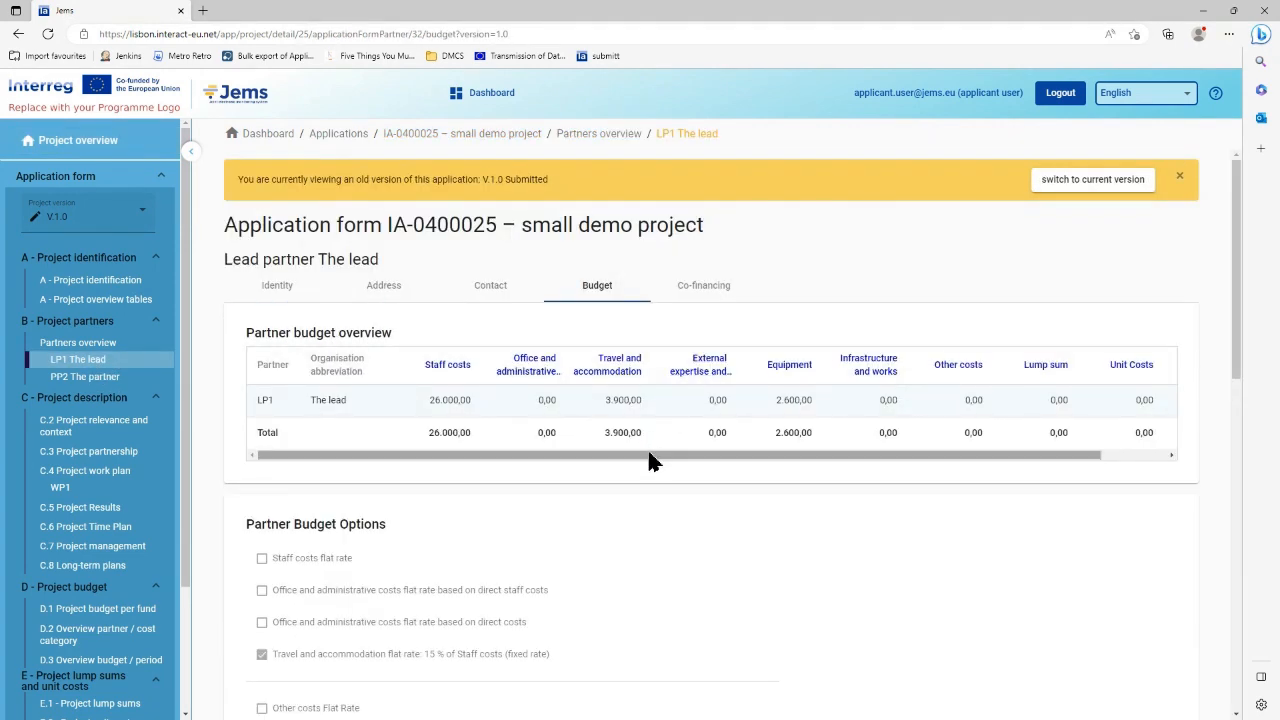
{"action": "scroll", "coordinate": [650, 460], "scroll_direction": "down", "scroll_amount": 5}
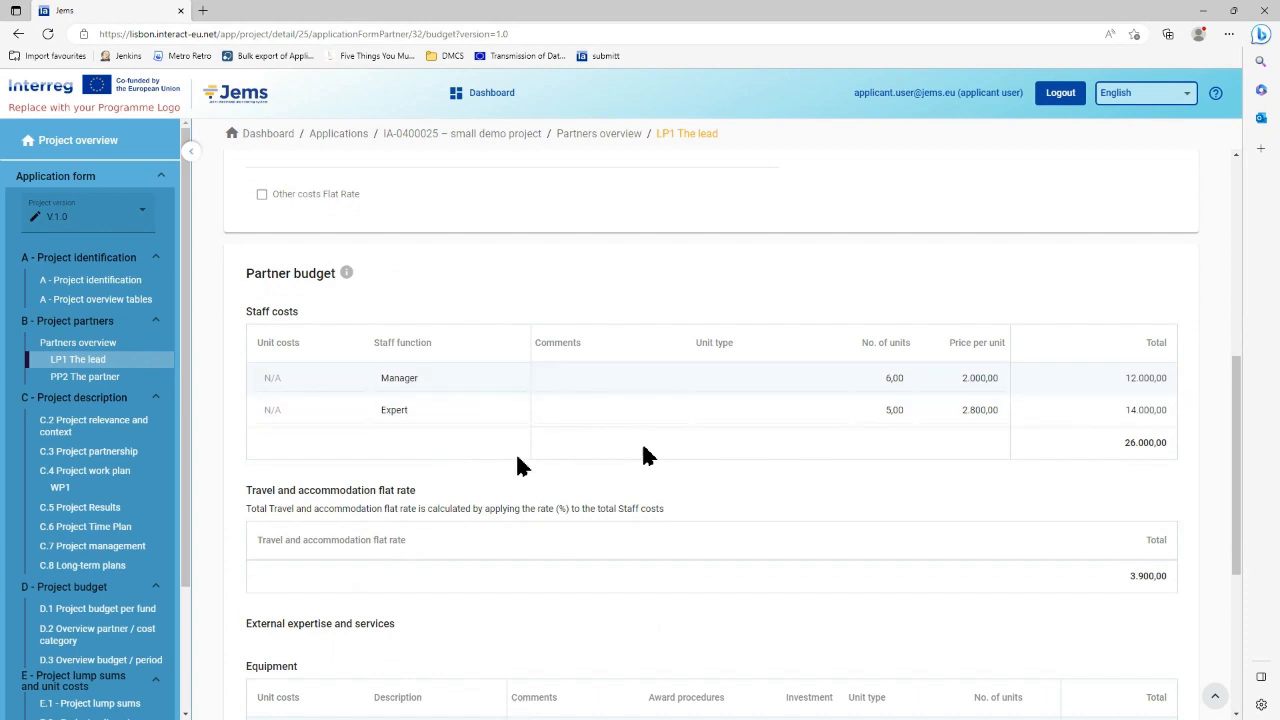
{"action": "scroll", "coordinate": [515, 462], "scroll_direction": "down", "scroll_amount": 3}
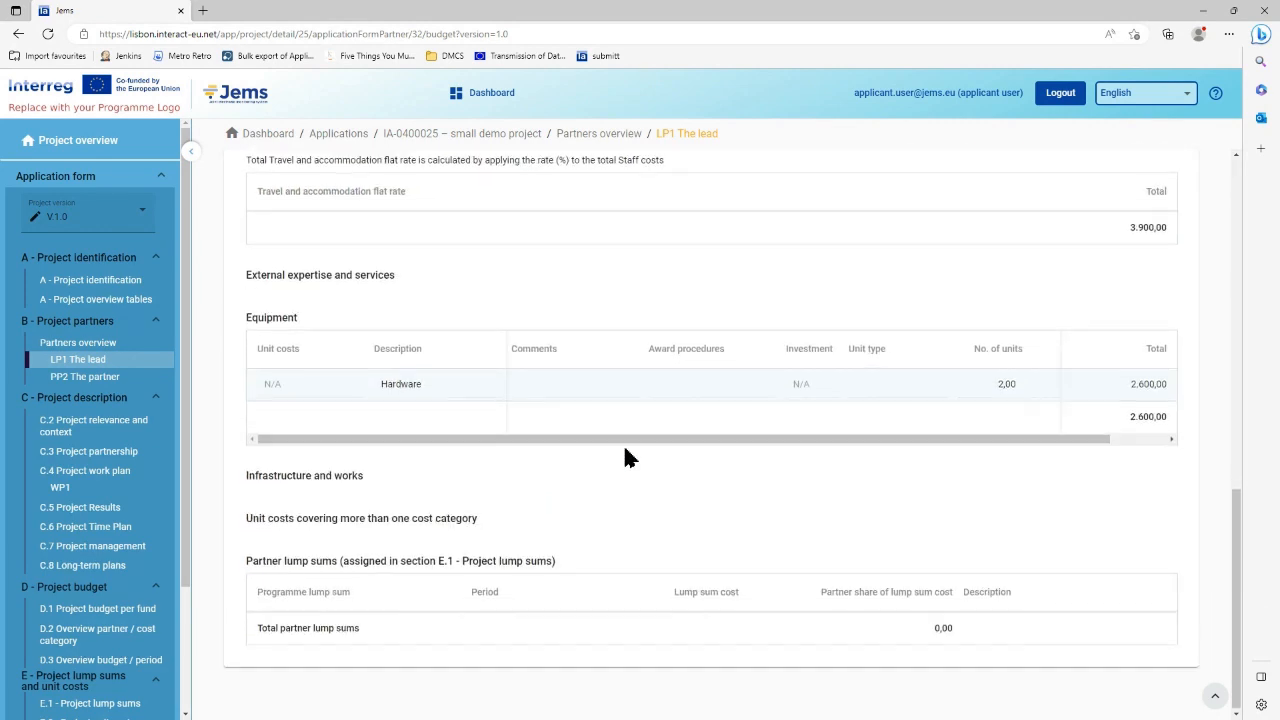
{"action": "scroll", "coordinate": [617, 462], "scroll_direction": "up", "scroll_amount": 4}
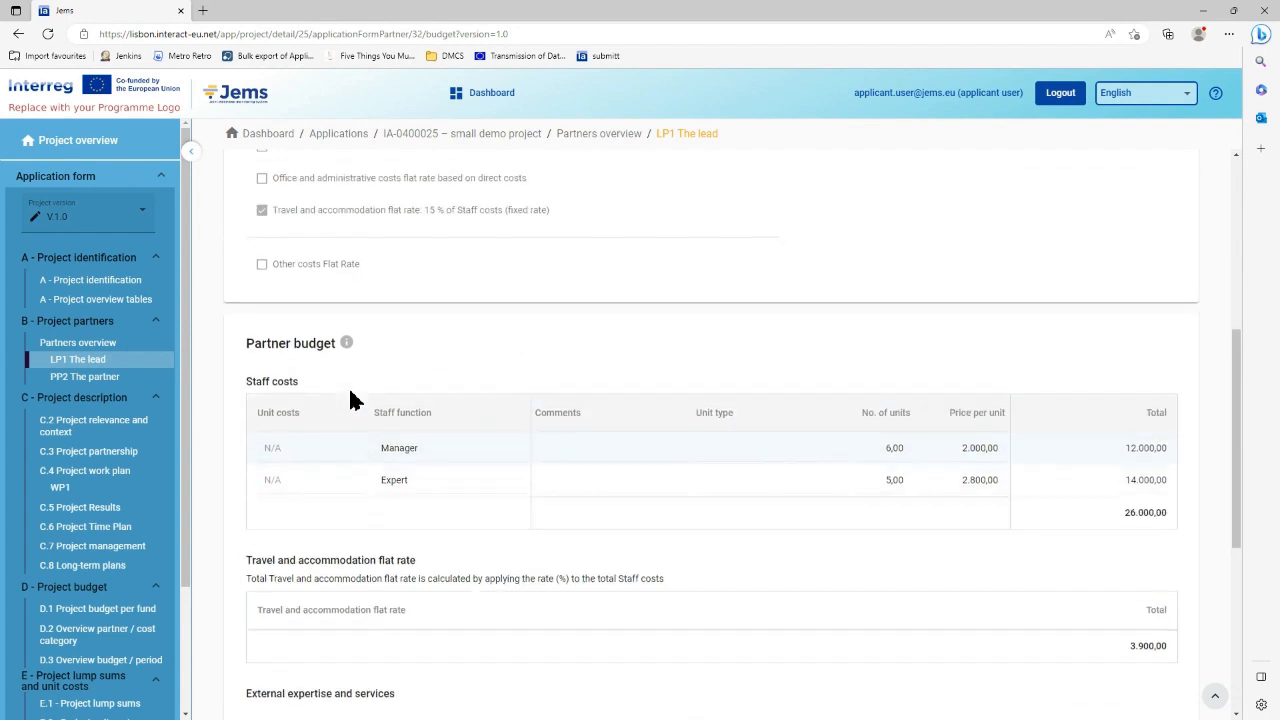
Switch back to project version V.2.0 and examine the unit costs in the lead partner's budget
{"action": "left_click", "coordinate": [80, 212]}
{"action": "left_click", "coordinate": [63, 163]}
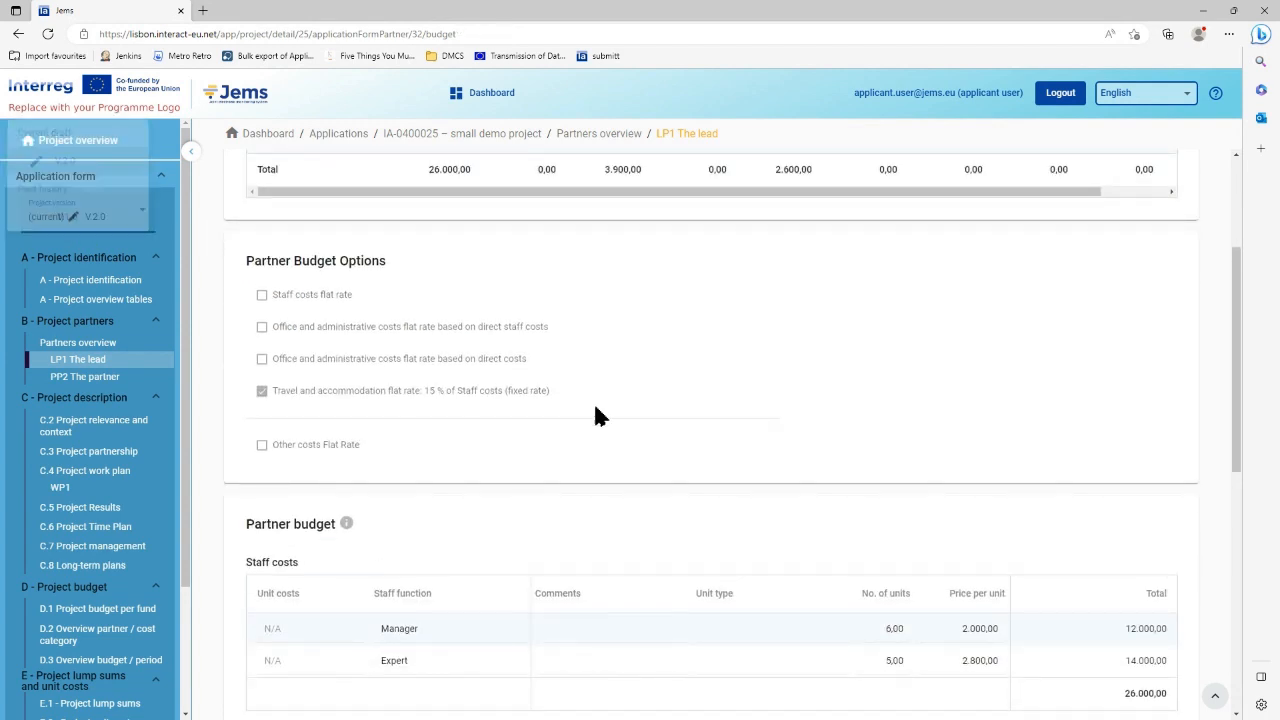
{"action": "scroll", "coordinate": [595, 415], "scroll_direction": "down", "scroll_amount": 5}
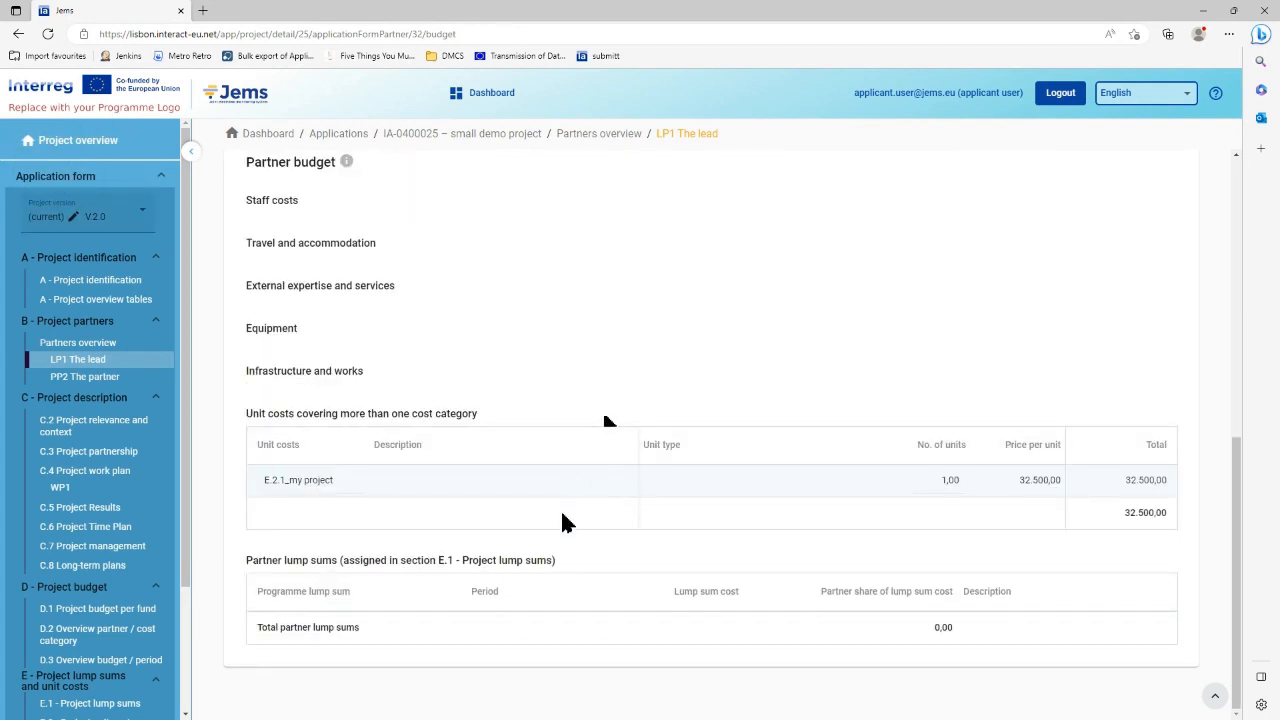